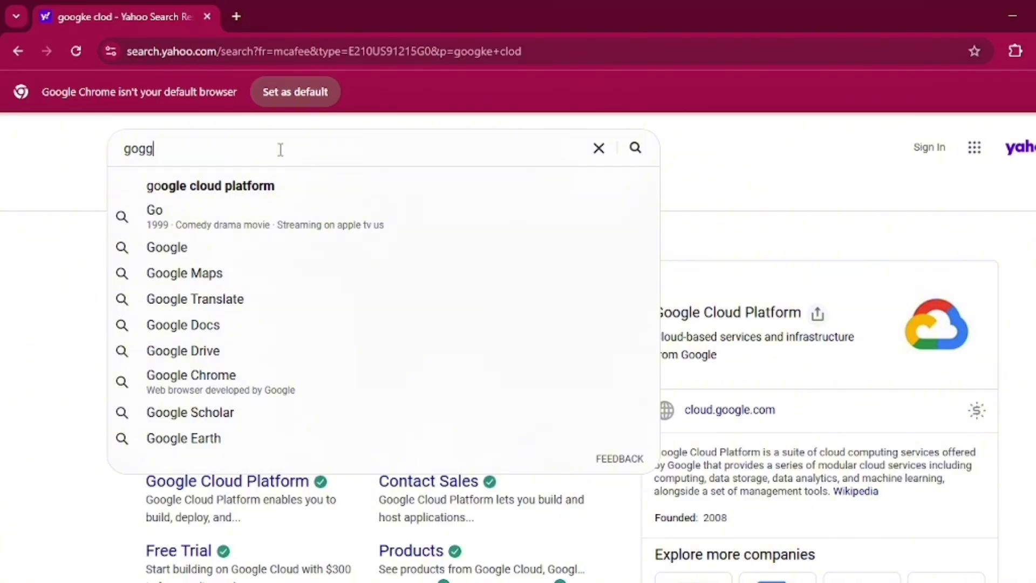
# Step: Search the web for "goggle cloud skill boost" and open the Google Cloud Skills Boost site
pyautogui.write('le c')
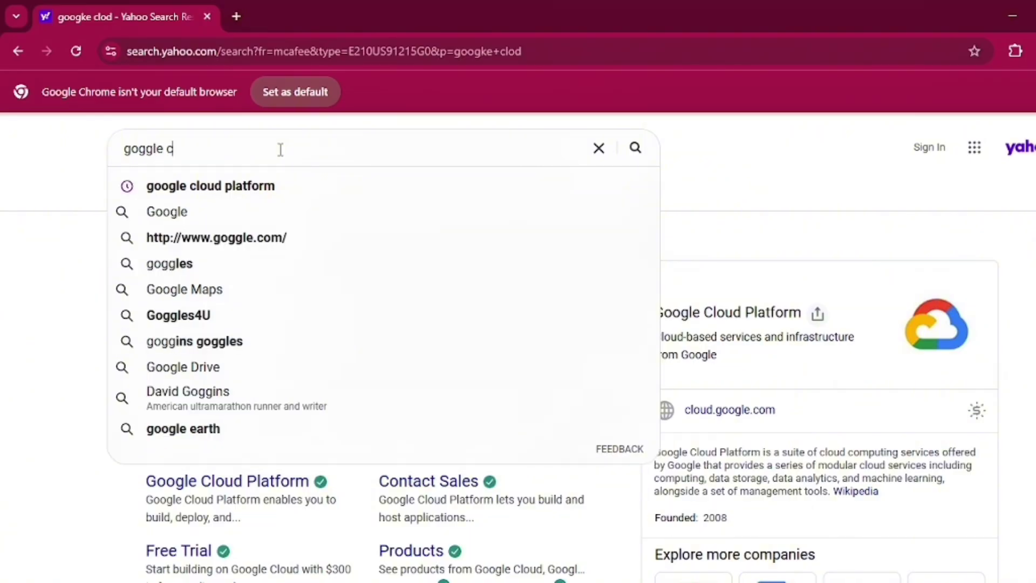
pyautogui.write('lou')
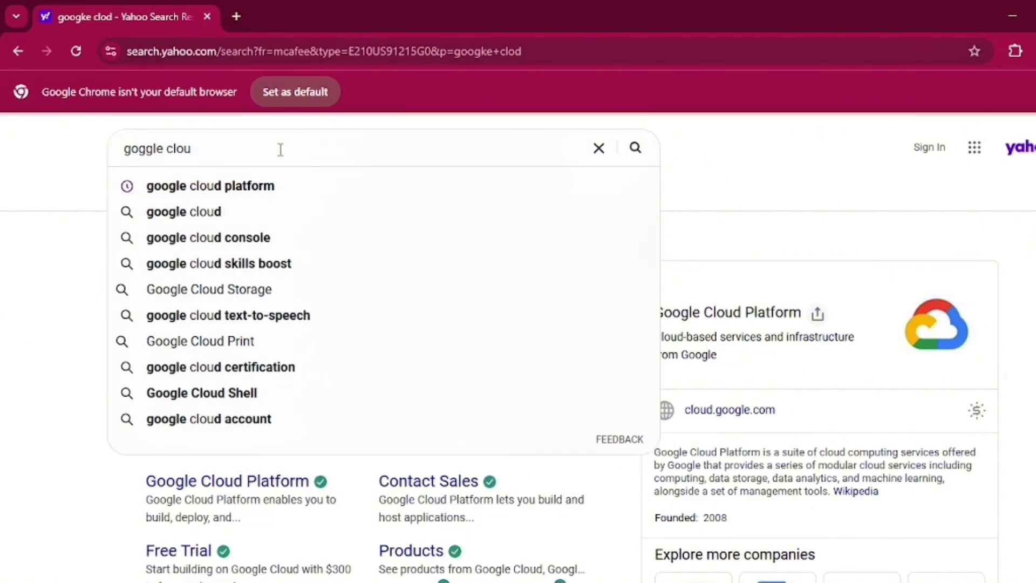
pyautogui.write('d ski')
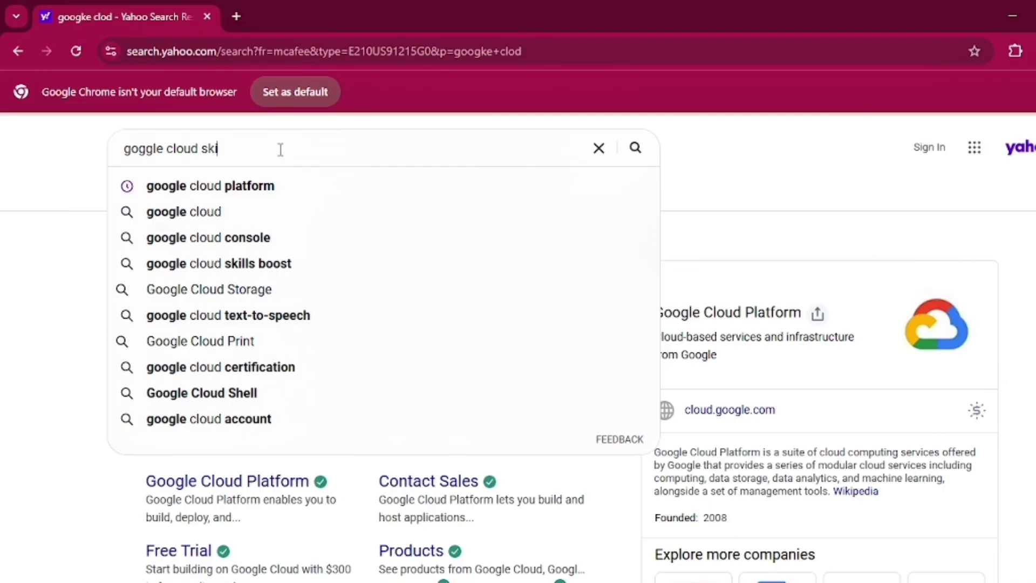
pyautogui.write('ll boos')
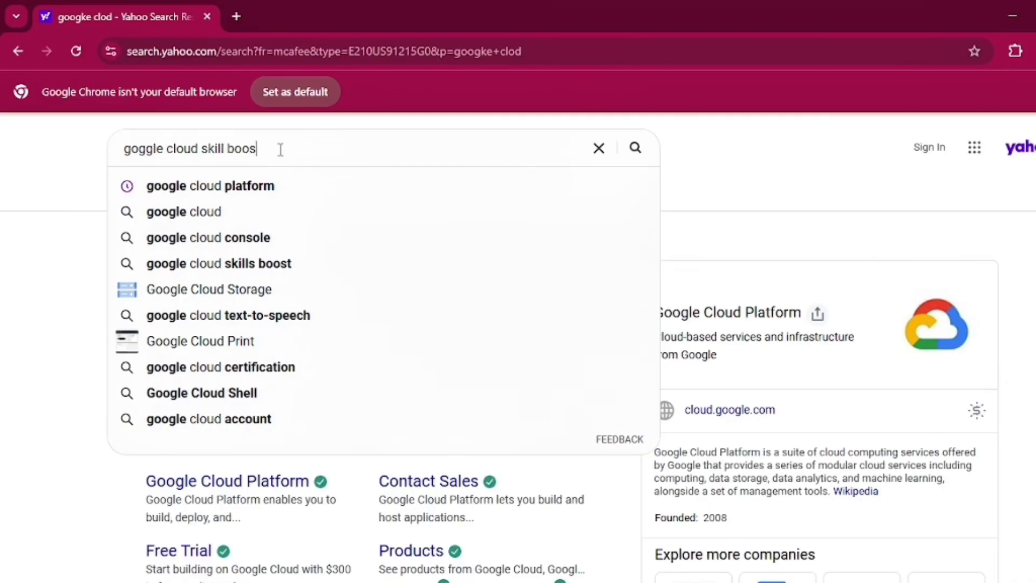
pyautogui.write('t')
pyautogui.press('Return')
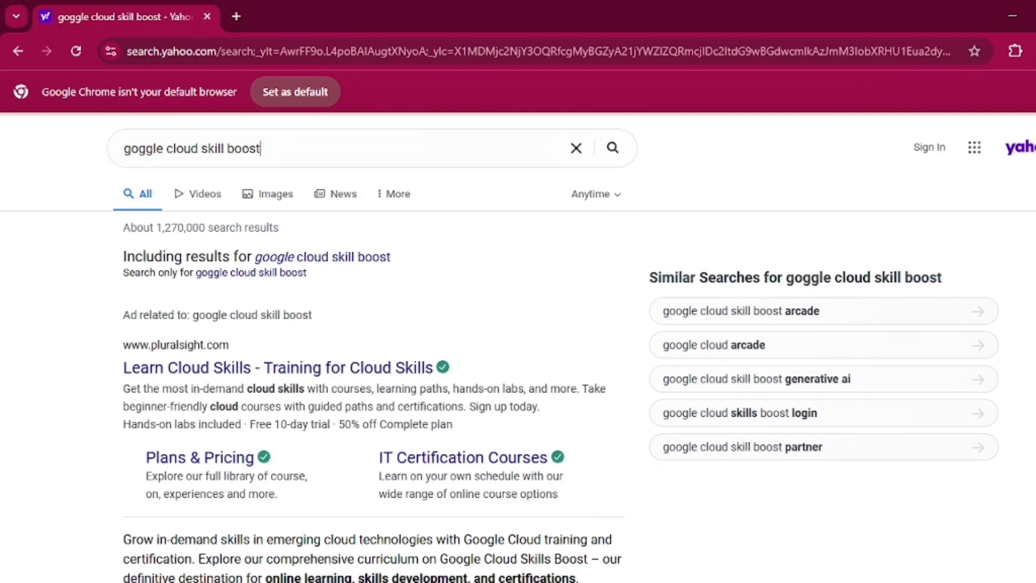
pyautogui.scroll(-7, 479, 308)
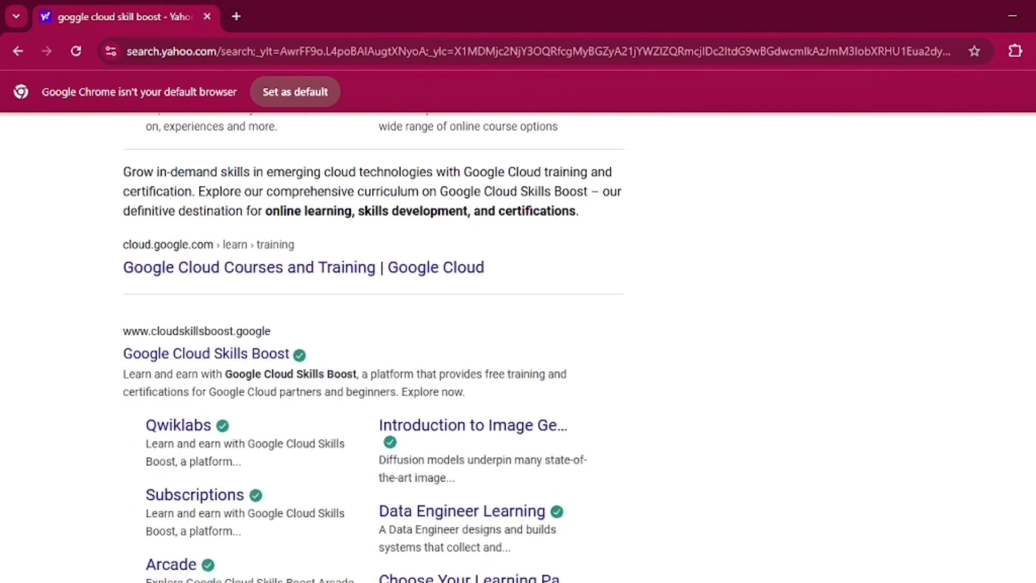
pyautogui.click(193, 358)
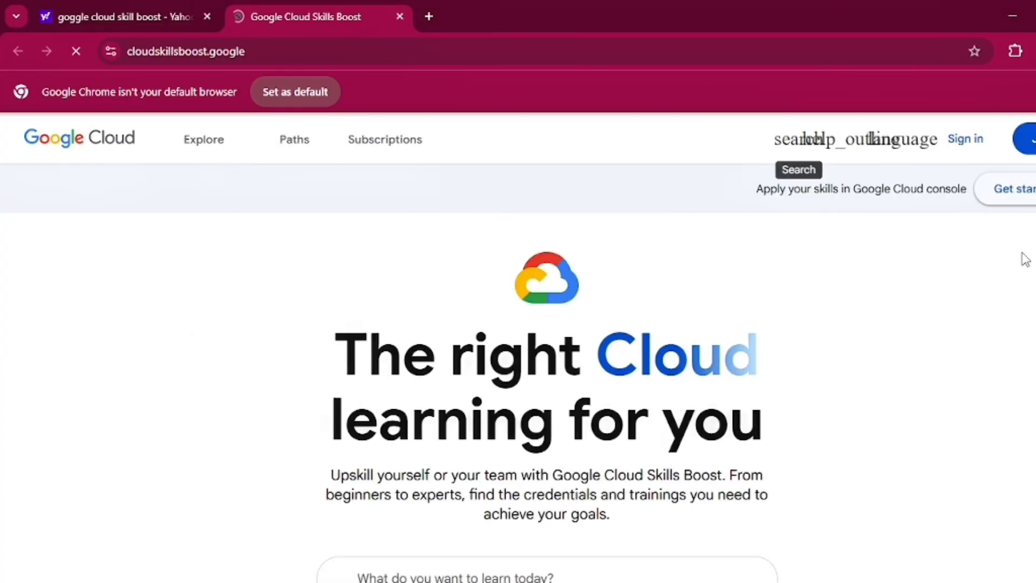
# Step: Join Google Cloud Skills Boost by signing in with Google, and dismiss the league result and expiring credits notices
pyautogui.click(1028, 142)
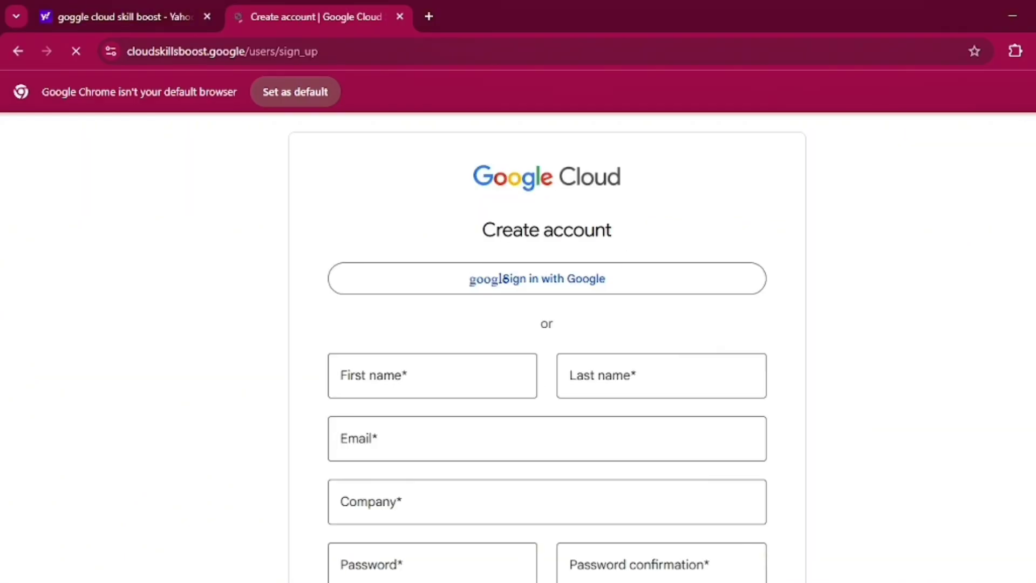
pyautogui.click(601, 284)
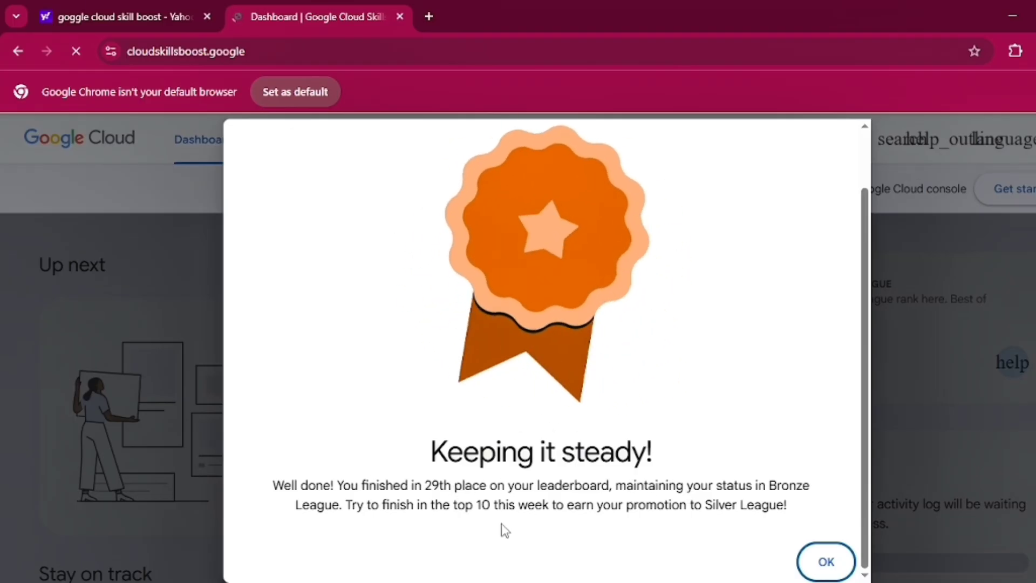
pyautogui.click(817, 566)
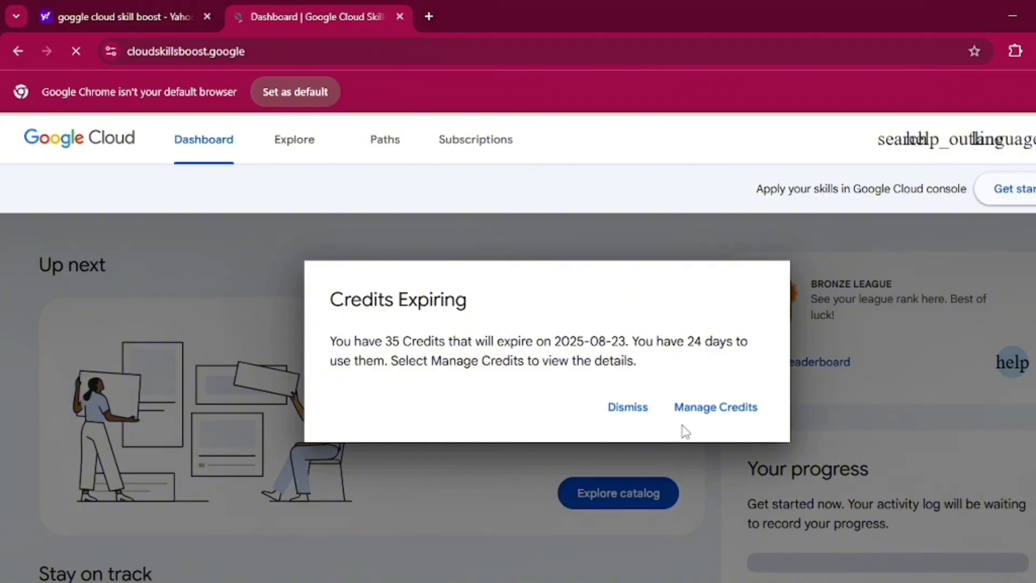
pyautogui.click(627, 416)
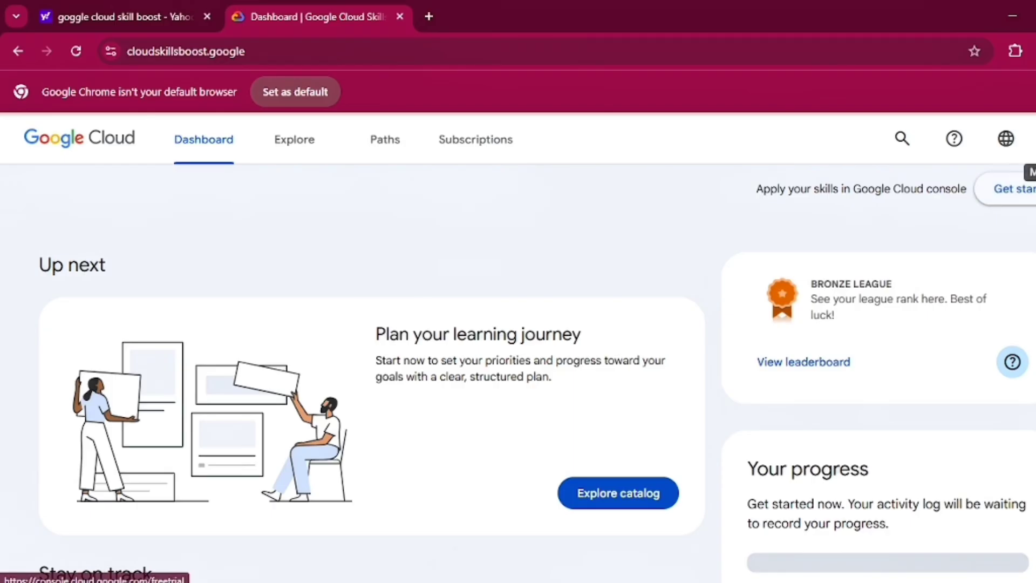
# Step: Check the available credits in the account profile details and close them
pyautogui.click(1030, 172)
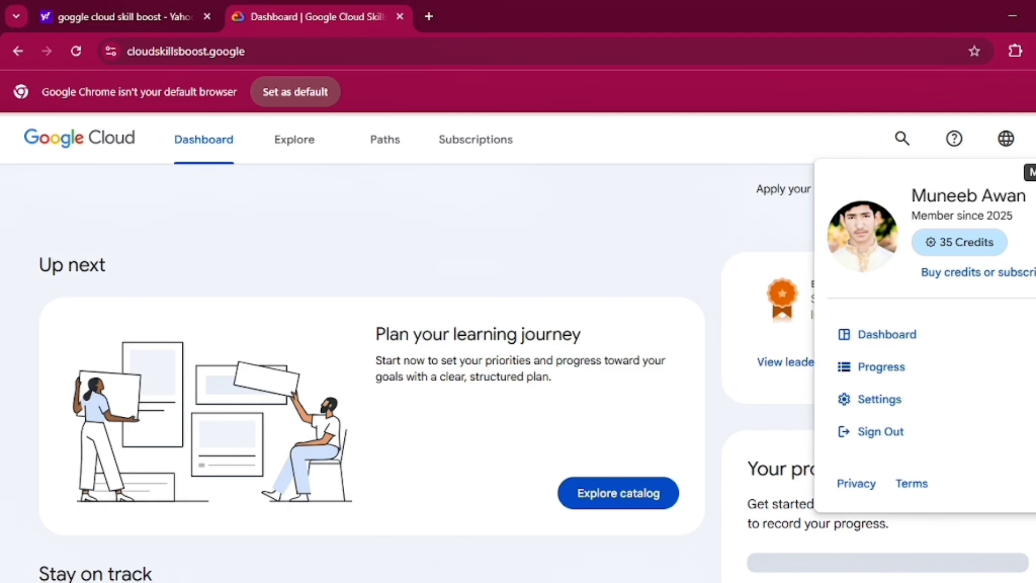
pyautogui.click(662, 242)
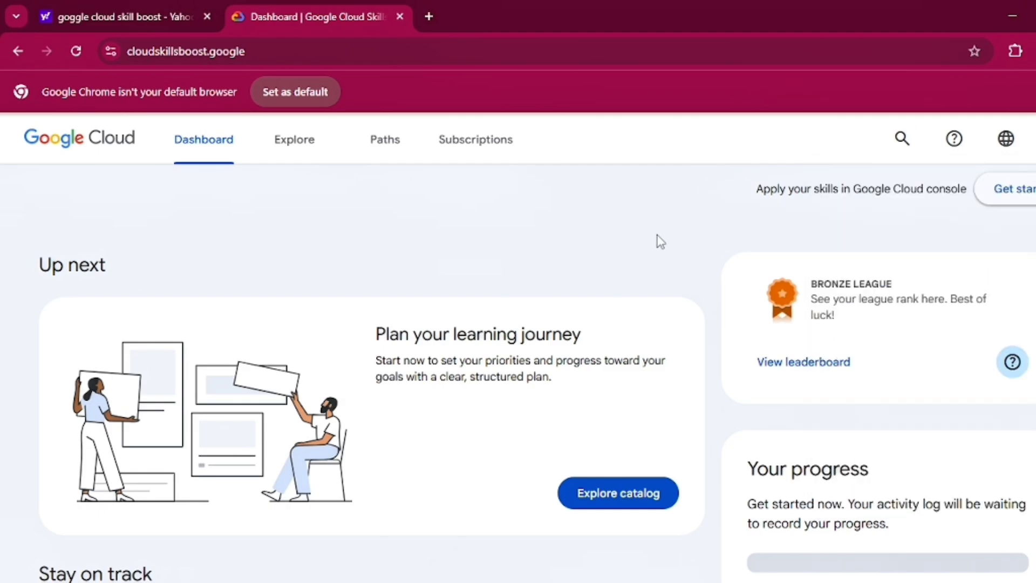
# Step: Search the learning catalog for "virtual machine"
pyautogui.click(296, 145)
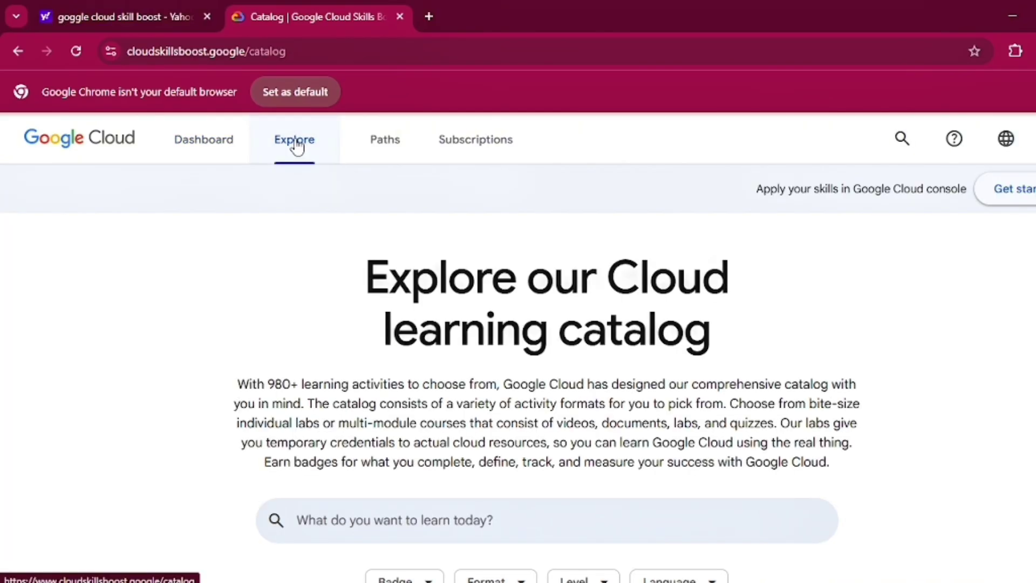
pyautogui.click(378, 529)
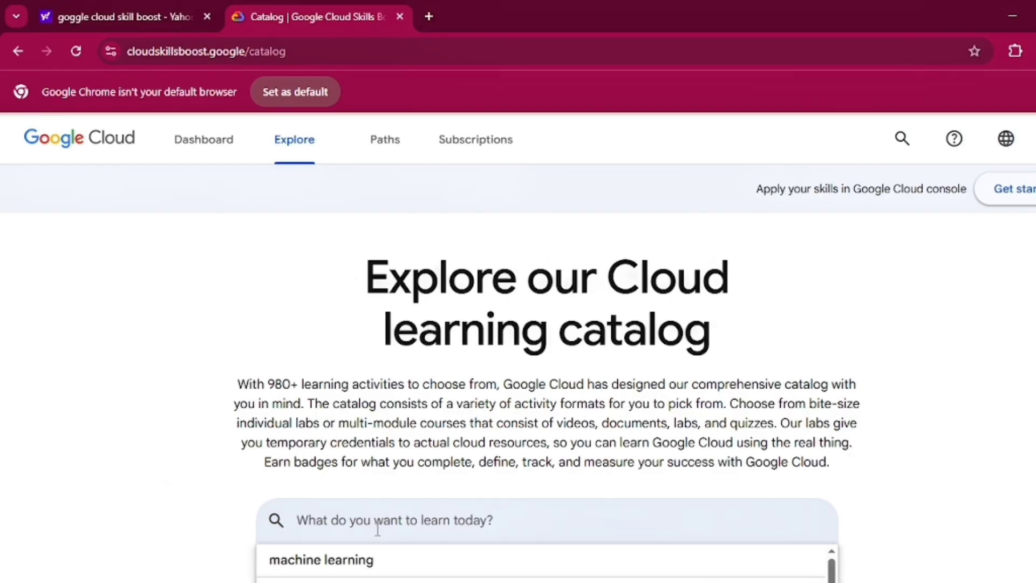
pyautogui.write('virt')
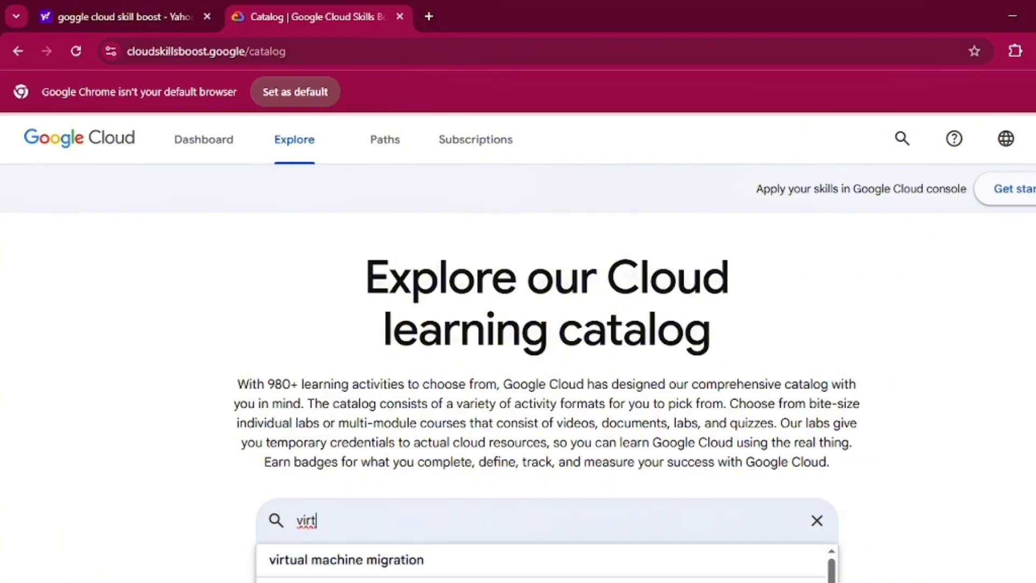
pyautogui.scroll(-3, 547, 397)
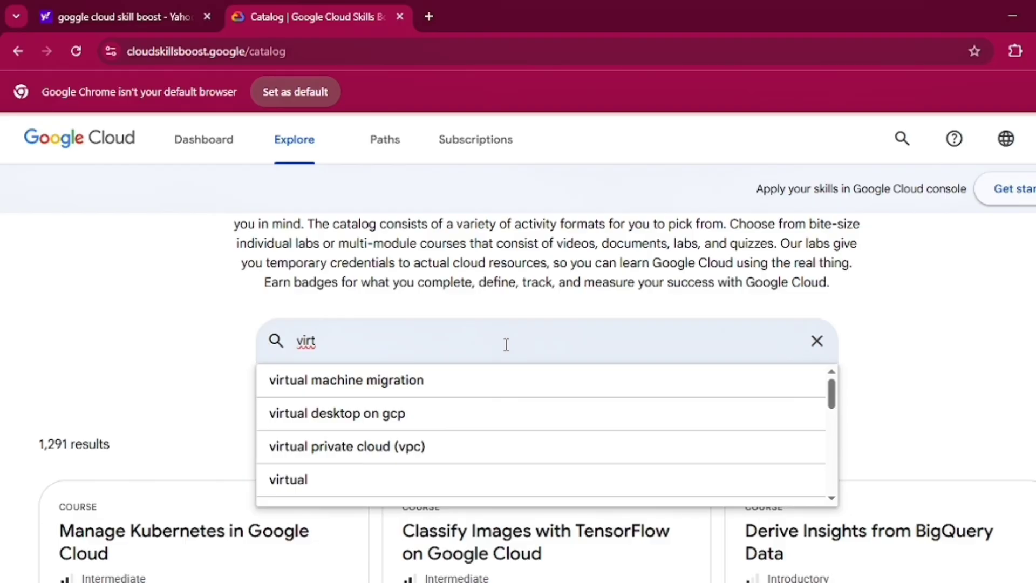
pyautogui.write('ua')
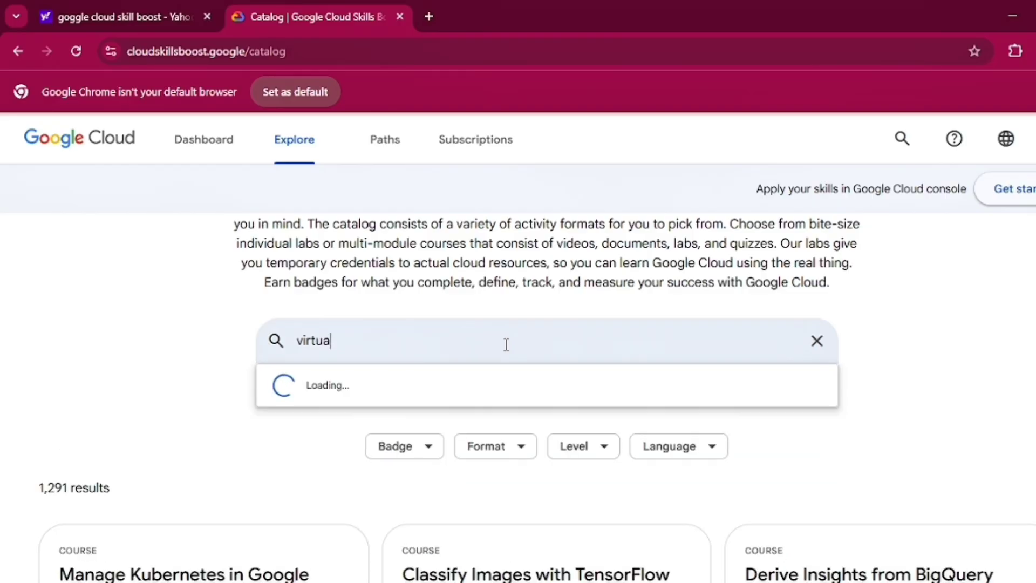
pyautogui.write('l m')
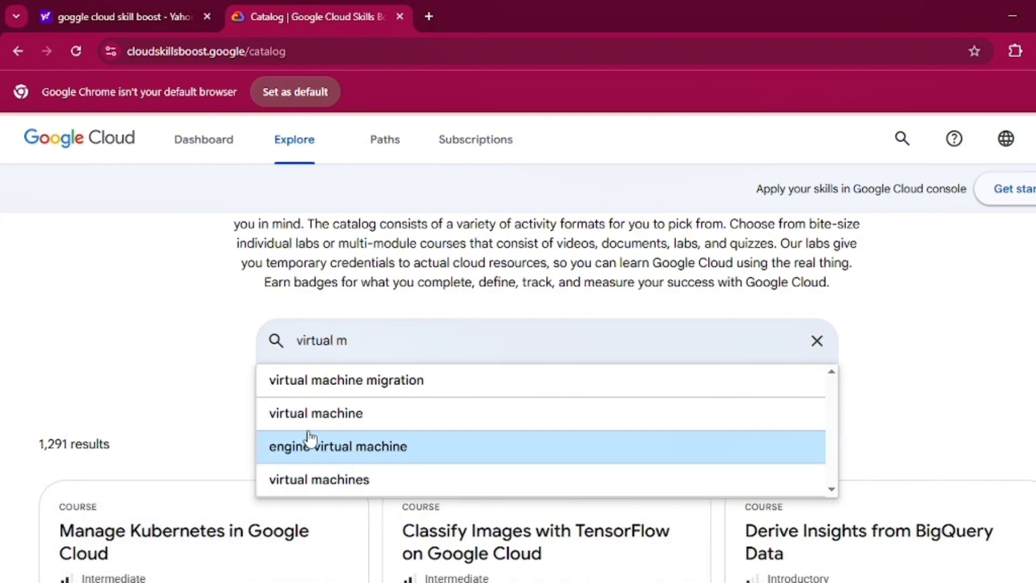
pyautogui.click(330, 414)
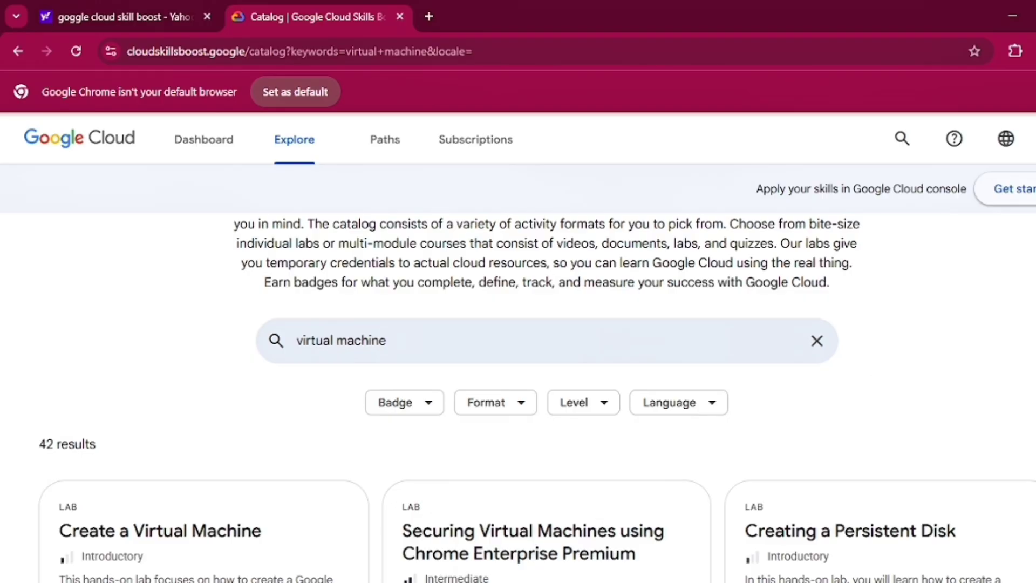
# Step: Open the lab "Securing Virtual Machines using Chrome Enterprise Premium" and check its credit cost and duration
pyautogui.scroll(-3, 677, 365)
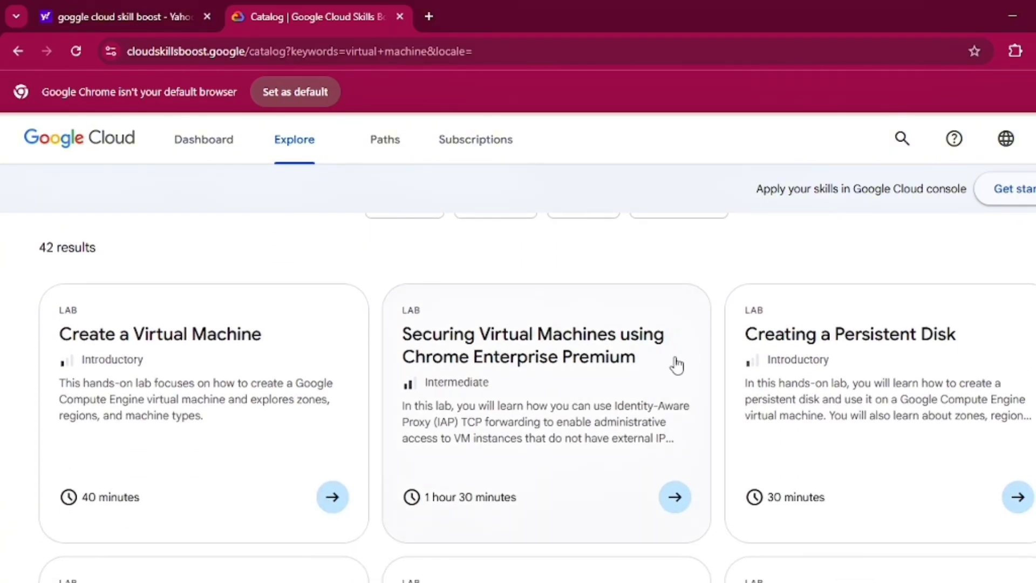
pyautogui.click(611, 410)
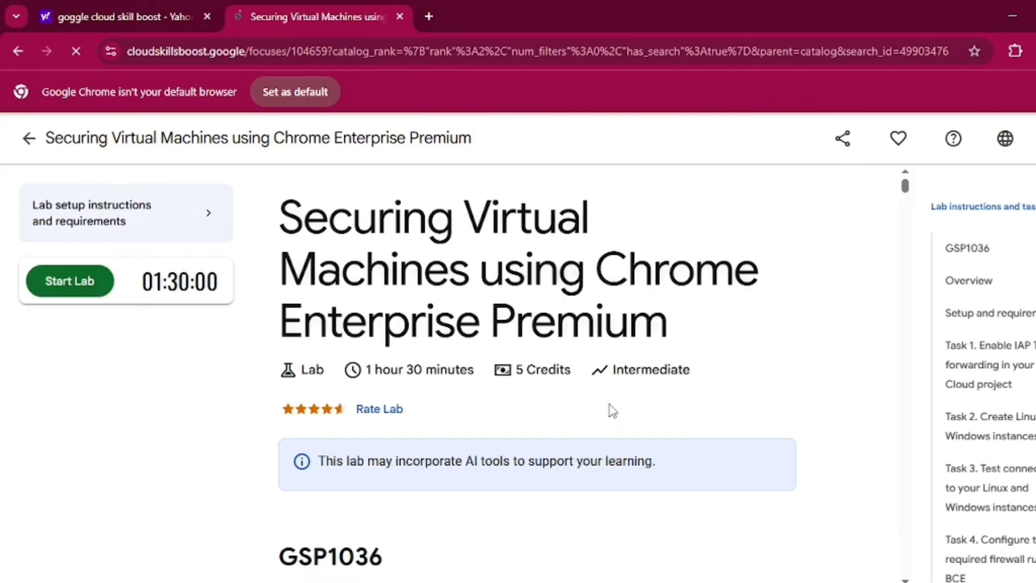
pyautogui.moveTo(498, 371); pyautogui.dragTo(572, 370)
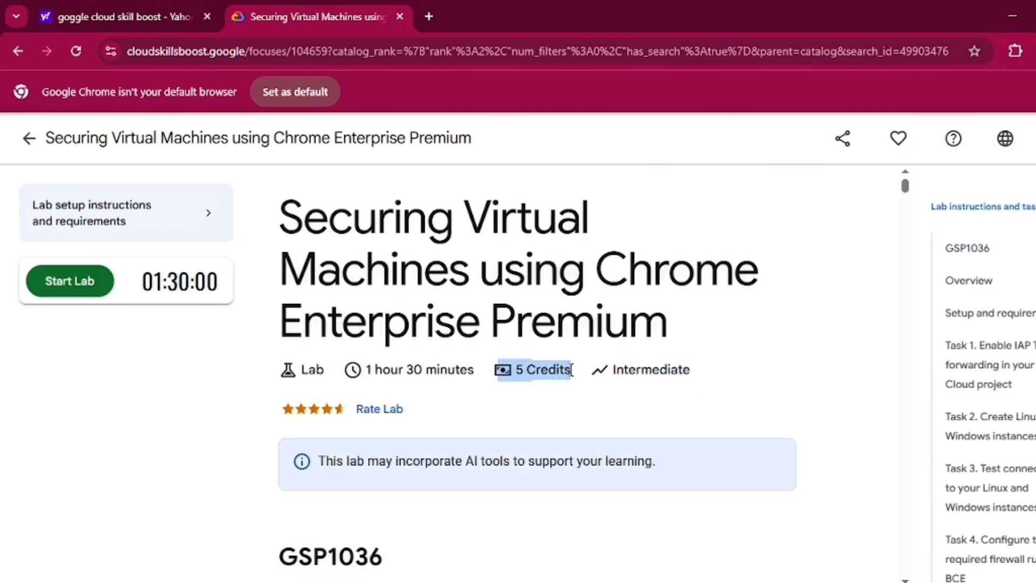
pyautogui.moveTo(476, 370)
pyautogui.mouseDown()
pyautogui.moveTo(423, 375)
pyautogui.moveTo(474, 386)
pyautogui.moveTo(474, 371)
pyautogui.mouseUp()
pyautogui.click(522, 416)
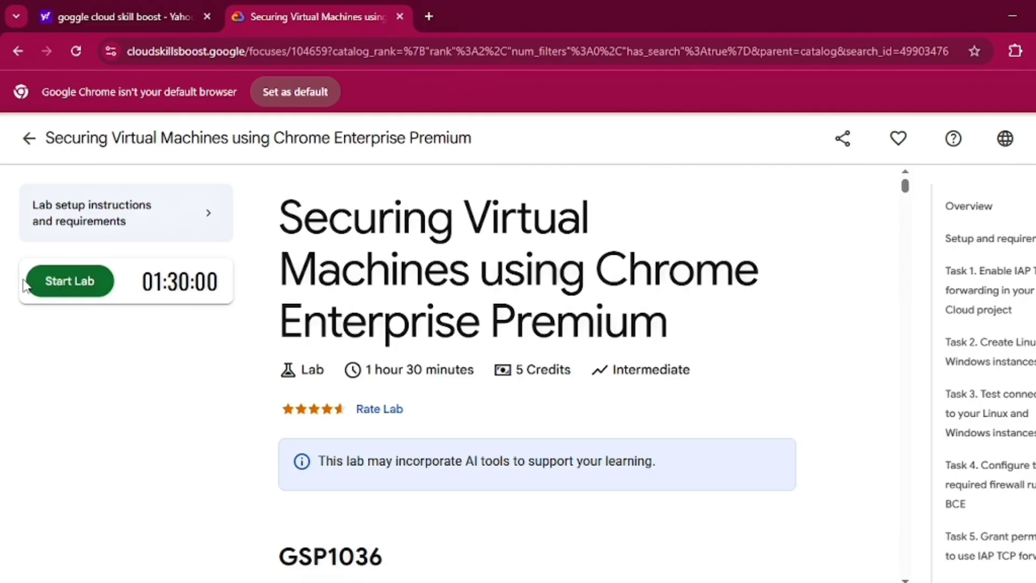
# Step: Try to start the lab by launching it with 5 credits
pyautogui.click(54, 284)
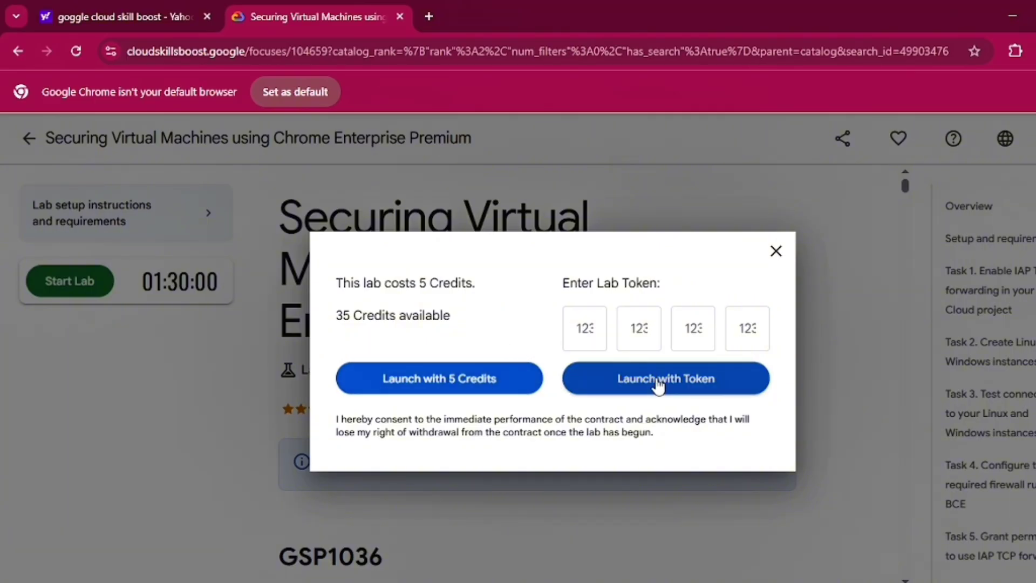
pyautogui.click(506, 383)
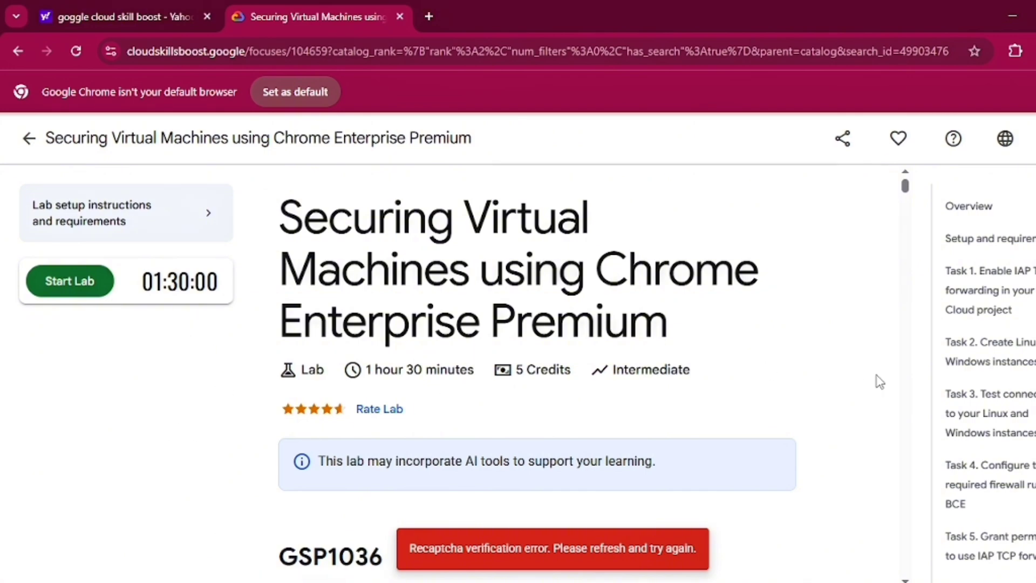
pyautogui.scroll(-1, 987, 377)
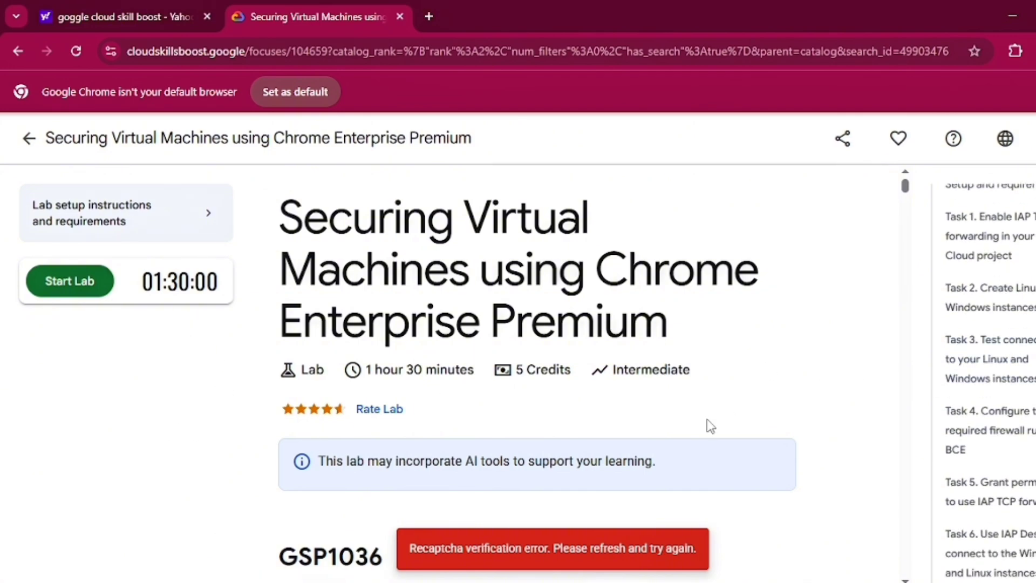
# Step: Start the lab with 5 credits after completing the reCAPTCHA check, and copy the temporary lab password
pyautogui.click(74, 292)
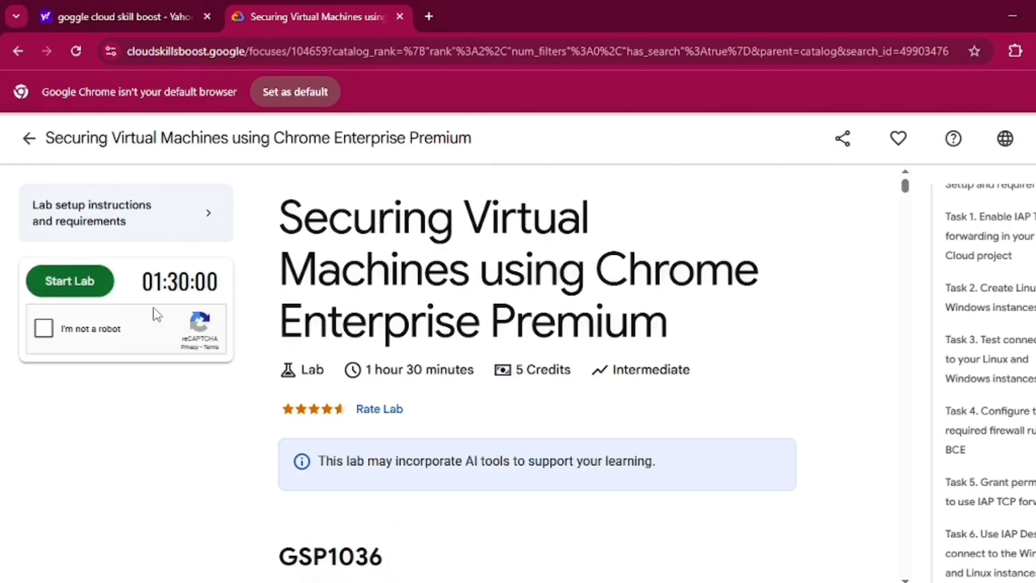
pyautogui.click(43, 329)
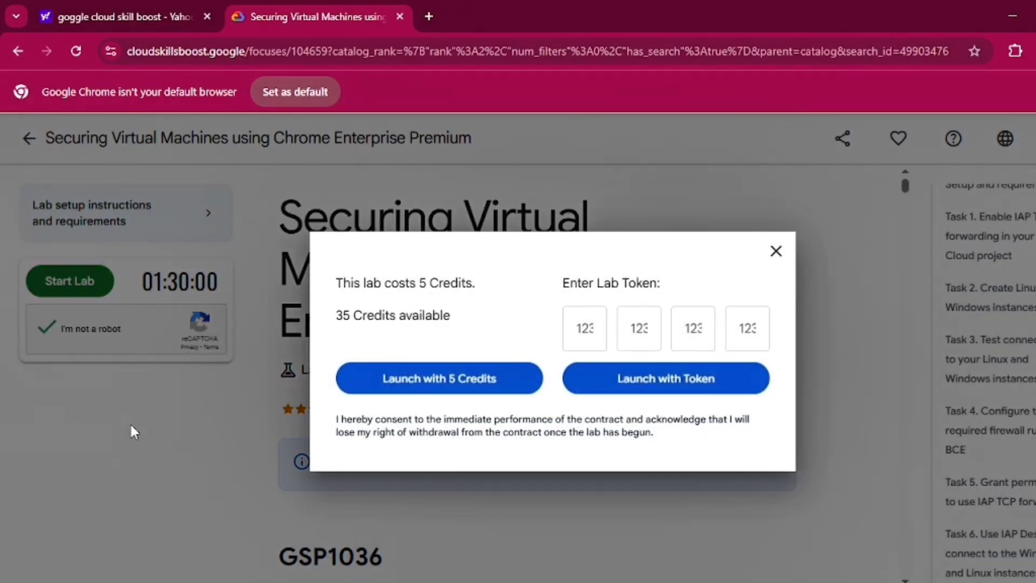
pyautogui.click(441, 380)
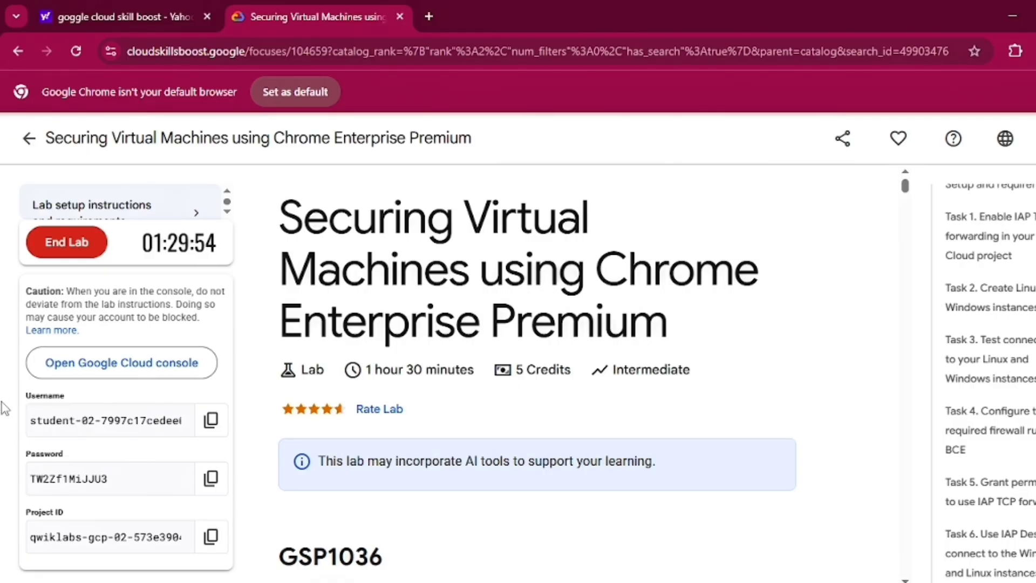
pyautogui.click(212, 479)
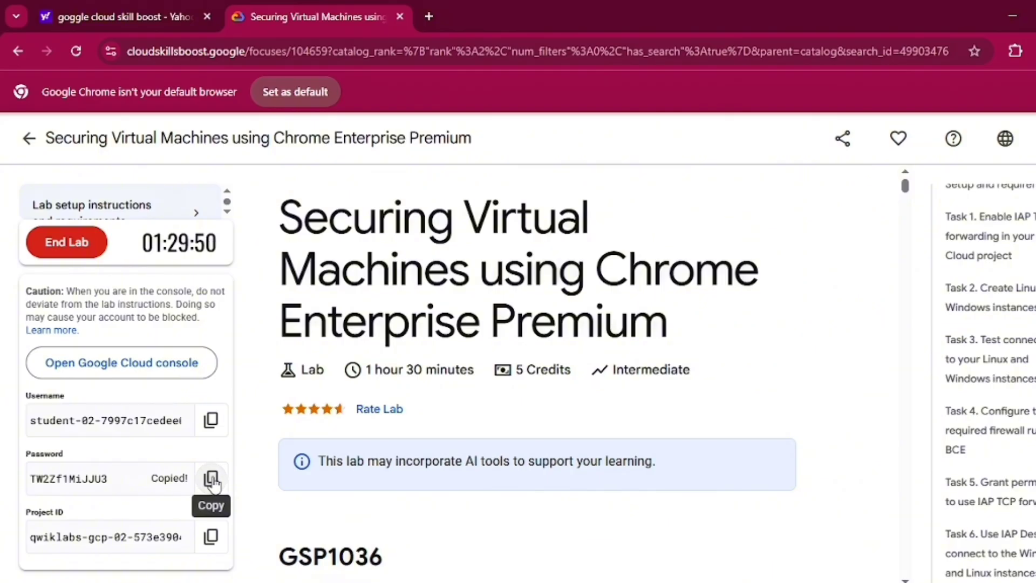
# Step: Try twice to open the Google Cloud console from the lab, closing the private browsing notice each time
pyautogui.click(134, 375)
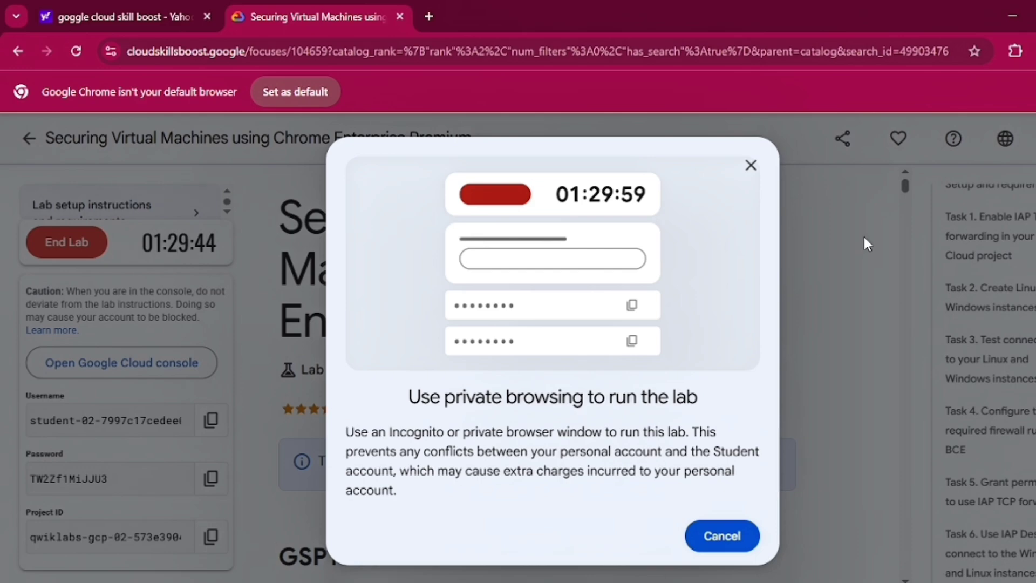
pyautogui.click(750, 165)
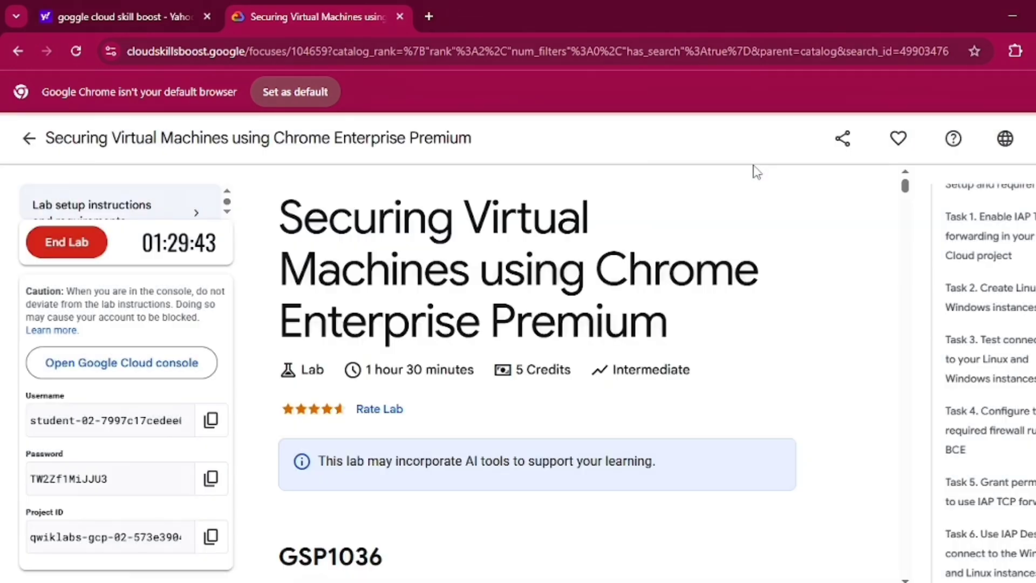
pyautogui.click(147, 366)
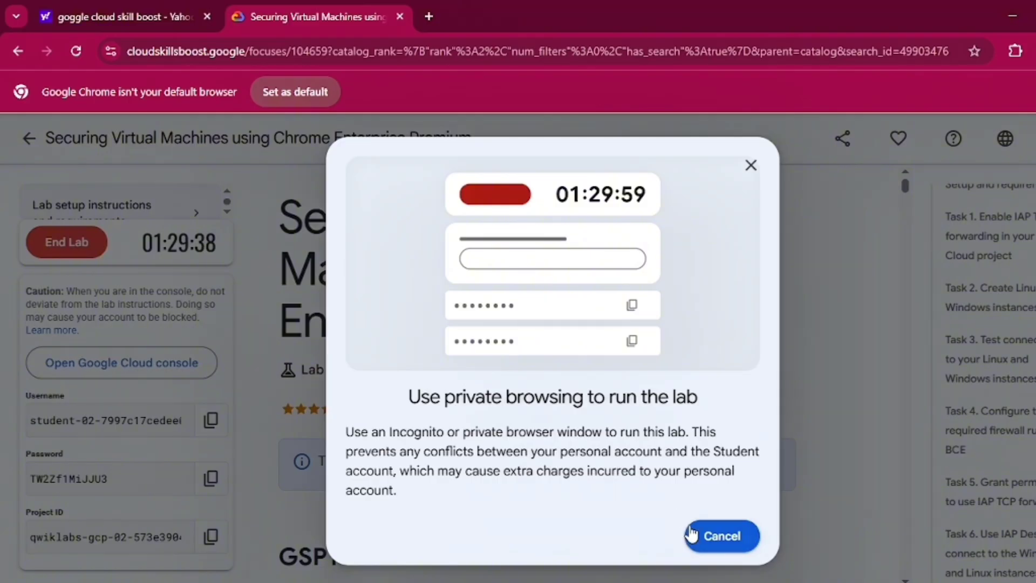
pyautogui.click(710, 540)
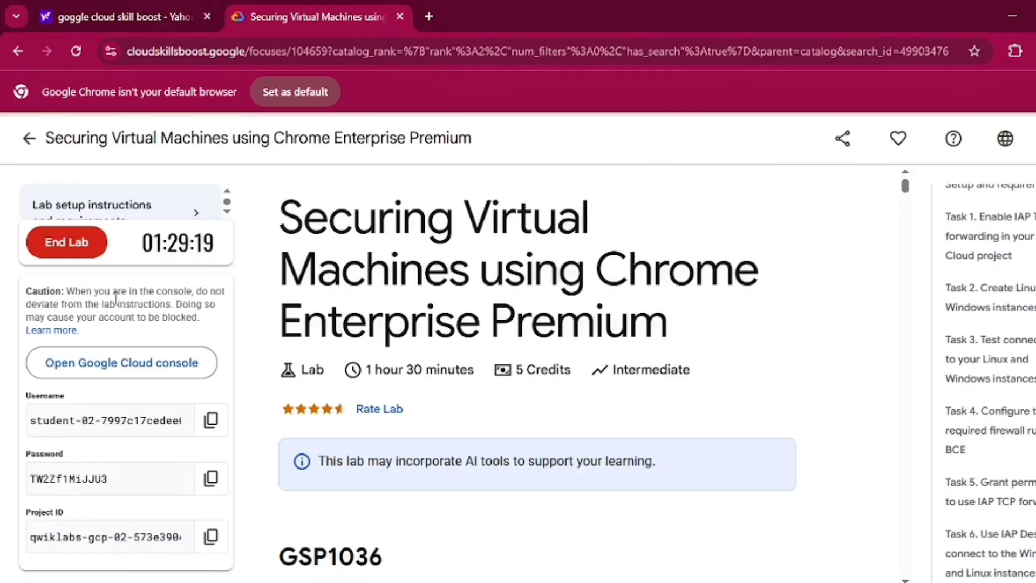
# Step: Open the lab's Google Cloud console link in a new browser tab and switch to that tab
pyautogui.rightClick(134, 362)
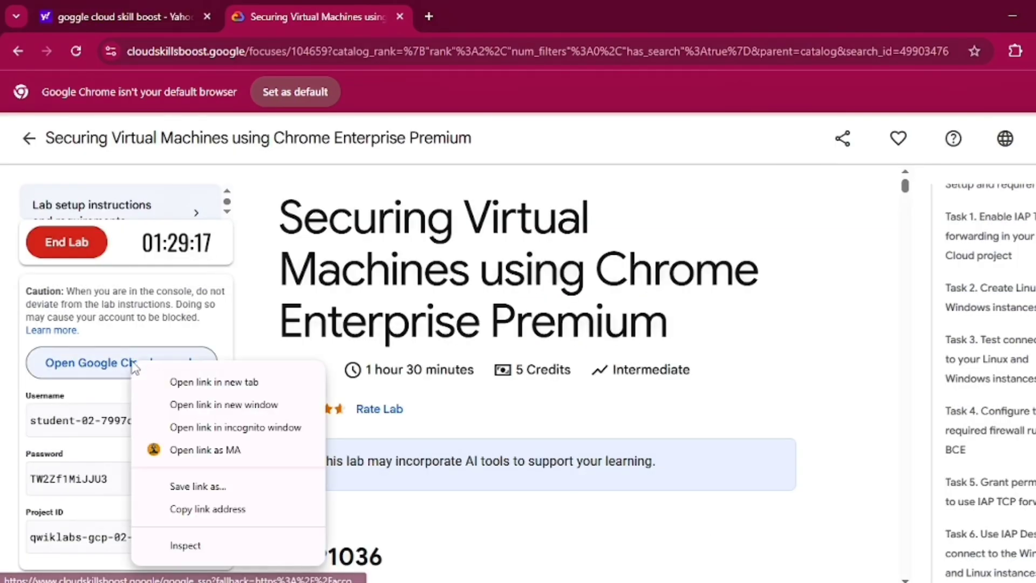
pyautogui.click(199, 382)
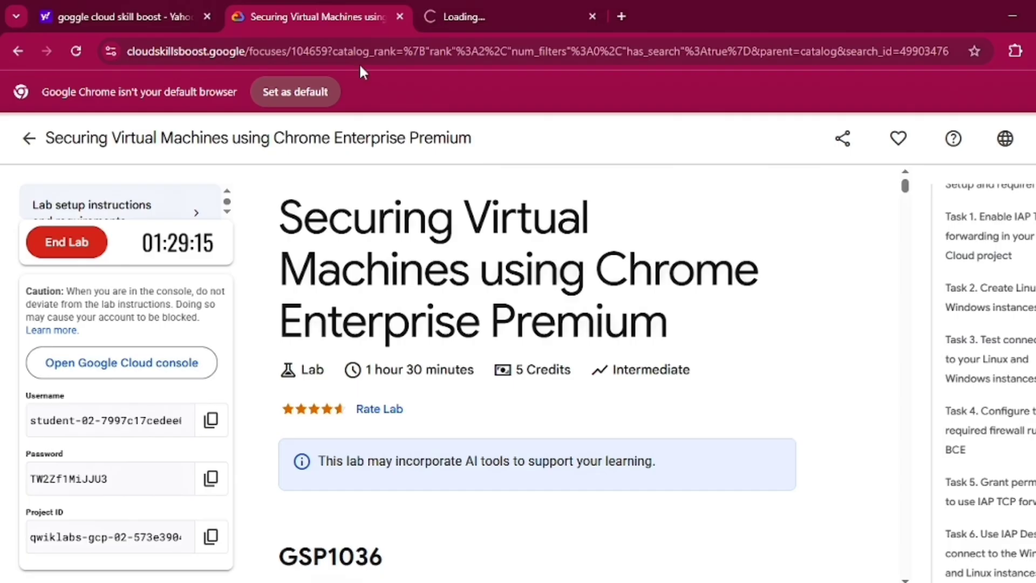
pyautogui.click(469, 15)
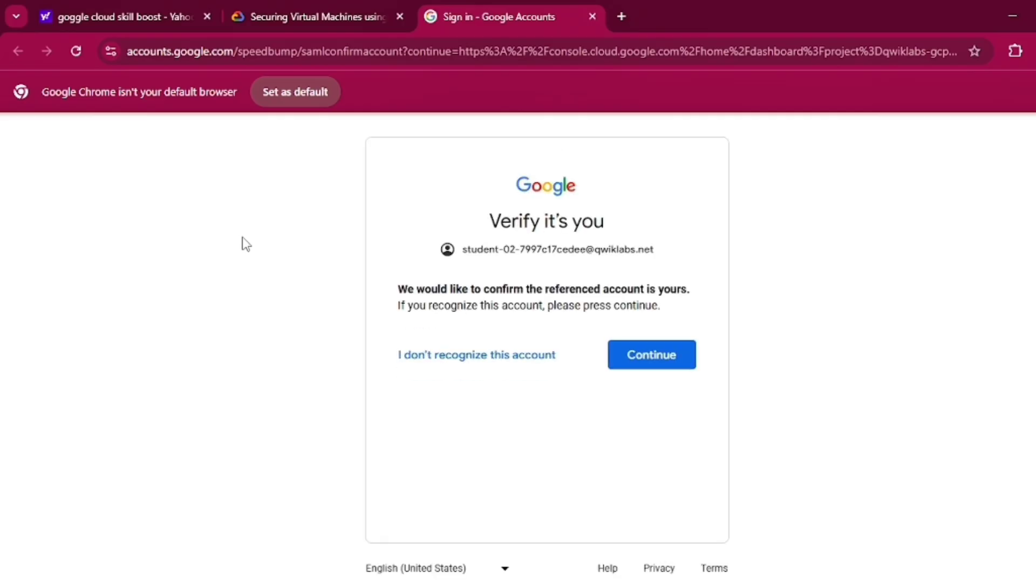
# Step: Confirm the temporary student account, acknowledge the new-account welcome notice, and decline signing in to Chrome with a new profile
pyautogui.click(656, 361)
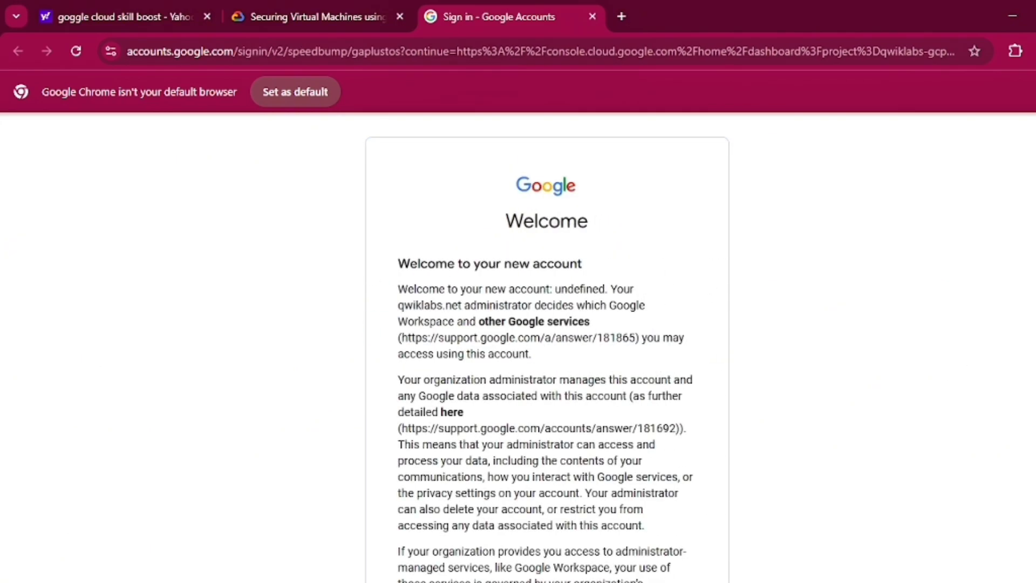
pyautogui.scroll(-8, 795, 484)
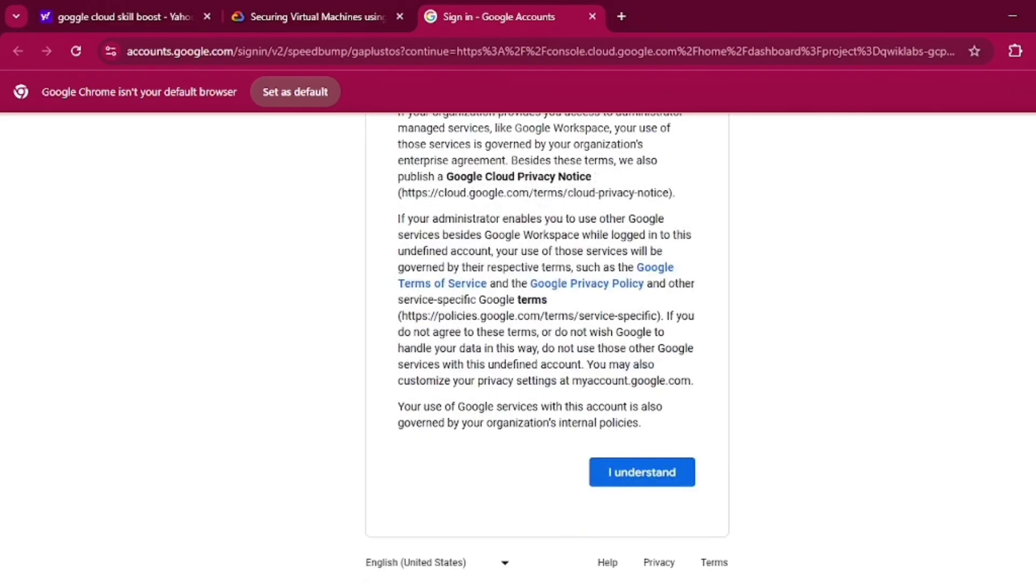
pyautogui.click(668, 485)
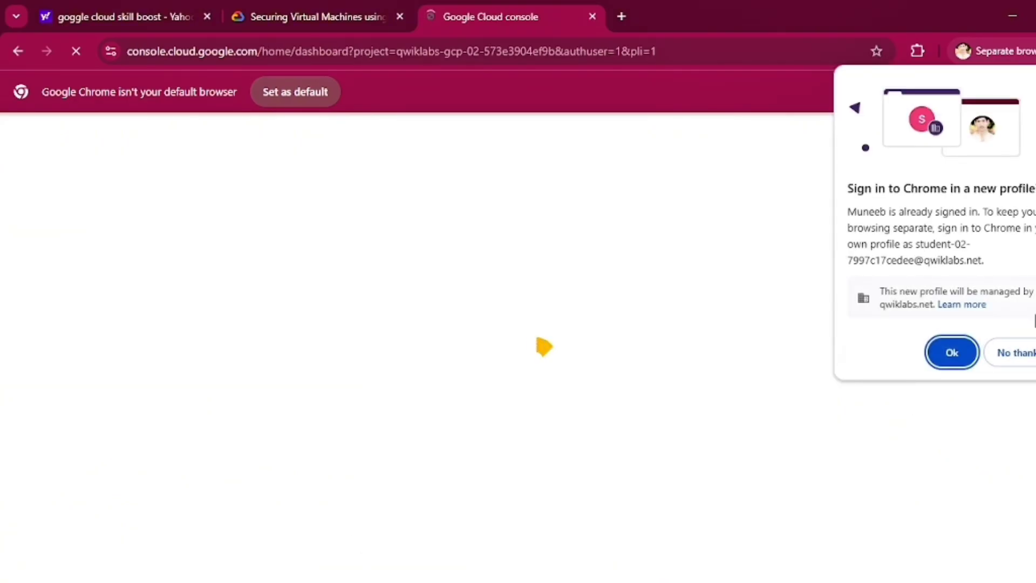
pyautogui.click(1027, 357)
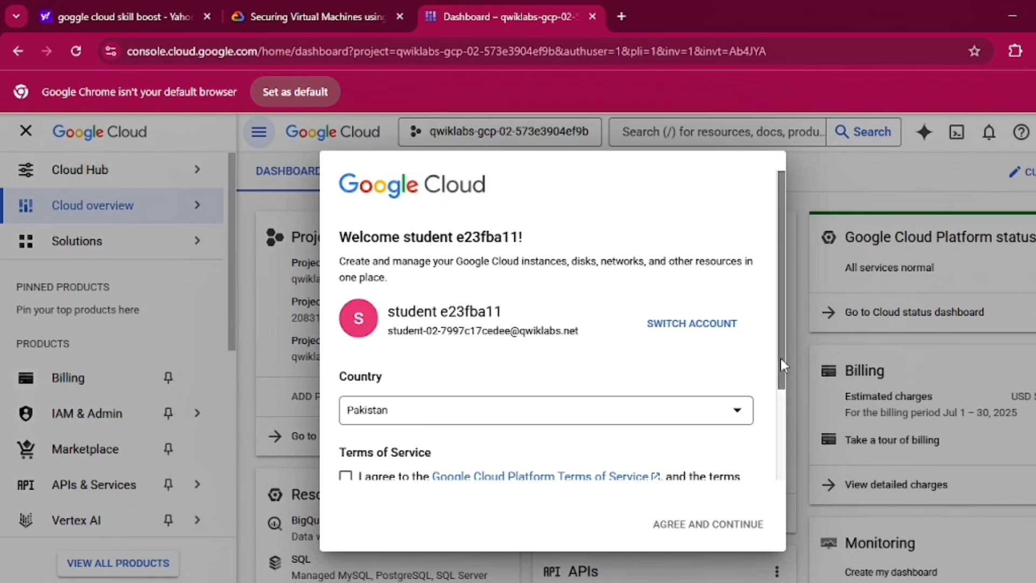
# Step: Agree to the Google Cloud Platform Terms of Service, opt in to the periodic email updates, and continue to the console
pyautogui.moveTo(781, 358); pyautogui.dragTo(765, 428)
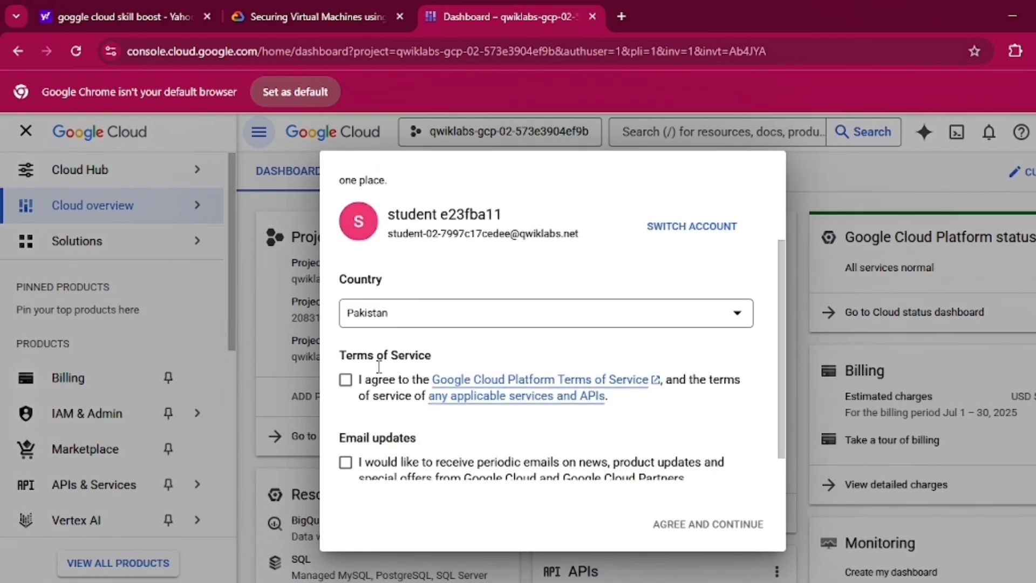
pyautogui.click(345, 380)
pyautogui.scroll(-1, 779, 396)
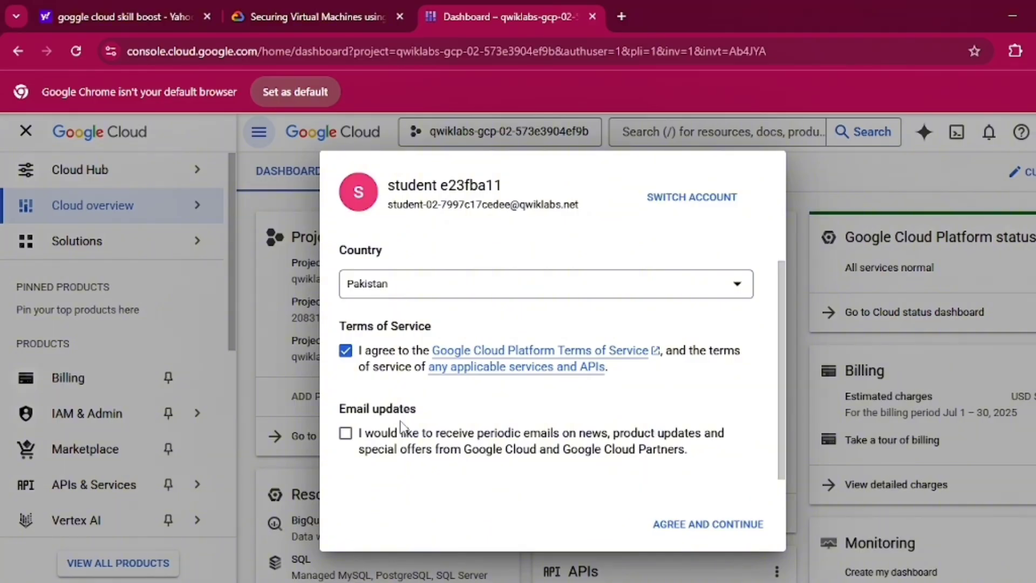
pyautogui.click(346, 433)
pyautogui.click(678, 532)
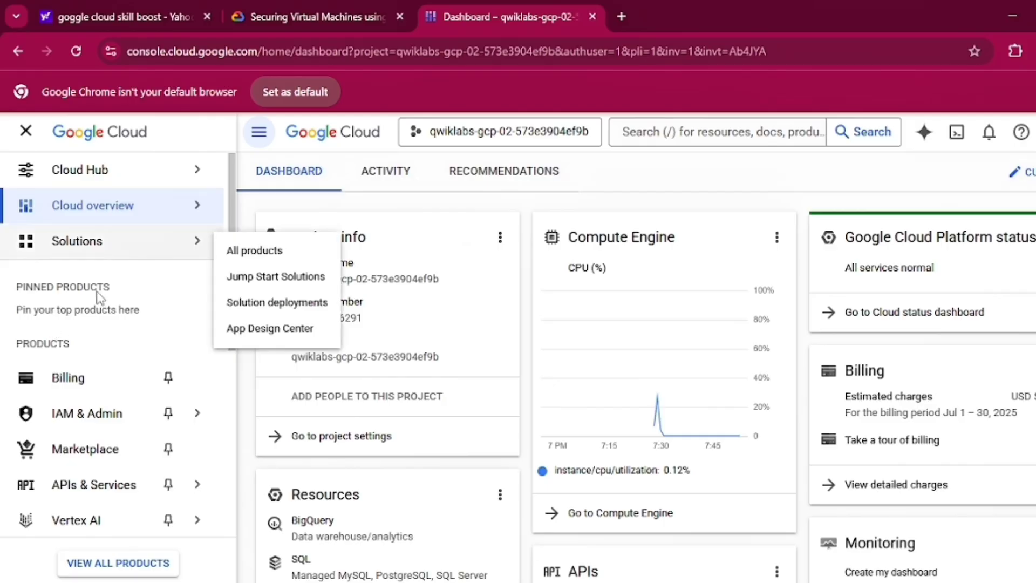
# Step: Open the VM instances page of Compute Engine
pyautogui.moveTo(129, 204)
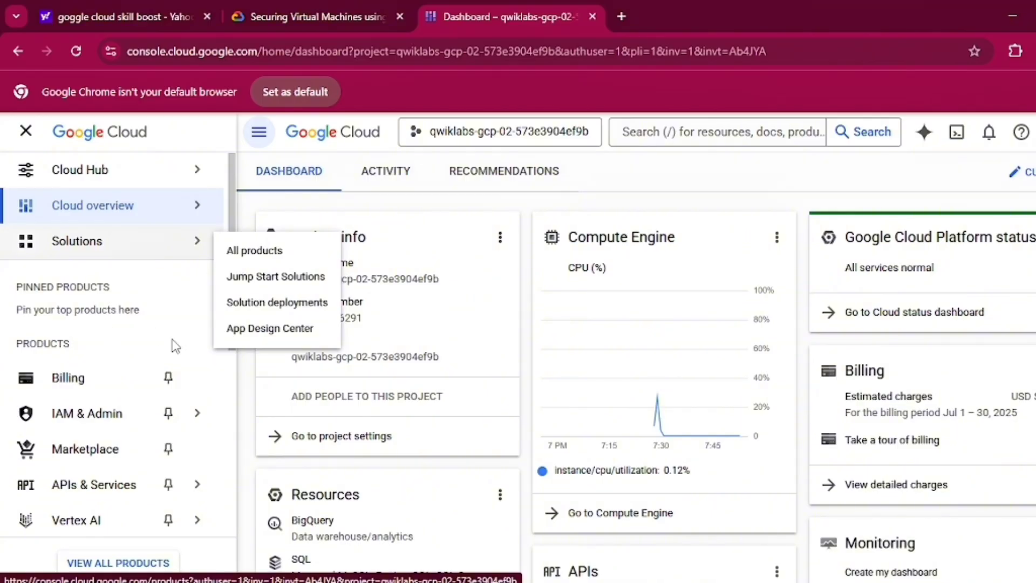
pyautogui.moveTo(231, 337); pyautogui.dragTo(233, 397)
pyautogui.moveTo(143, 440)
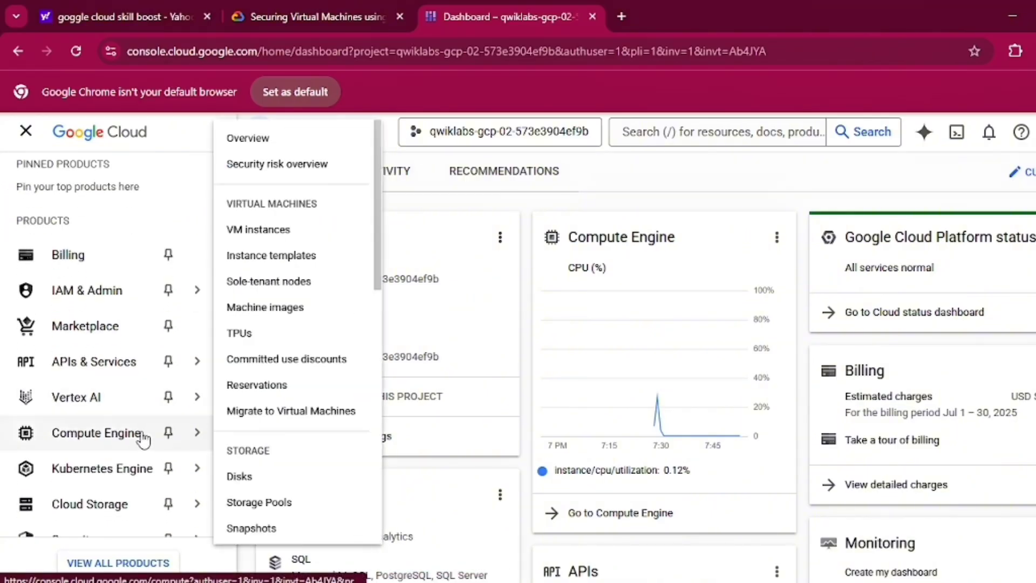
pyautogui.click(255, 240)
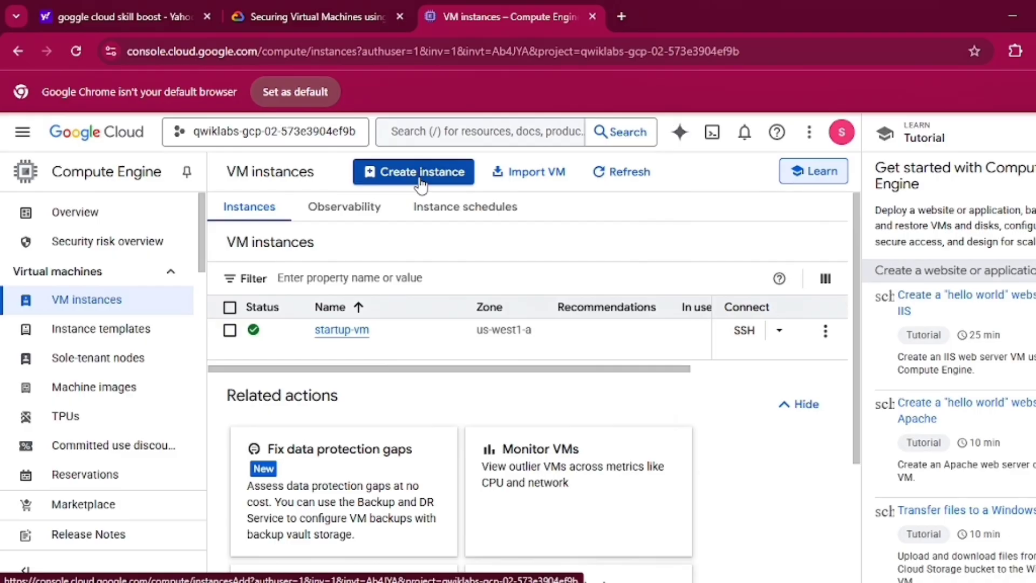
# Step: Start creating a new VM instance and dismiss the introductory tour
pyautogui.click(420, 183)
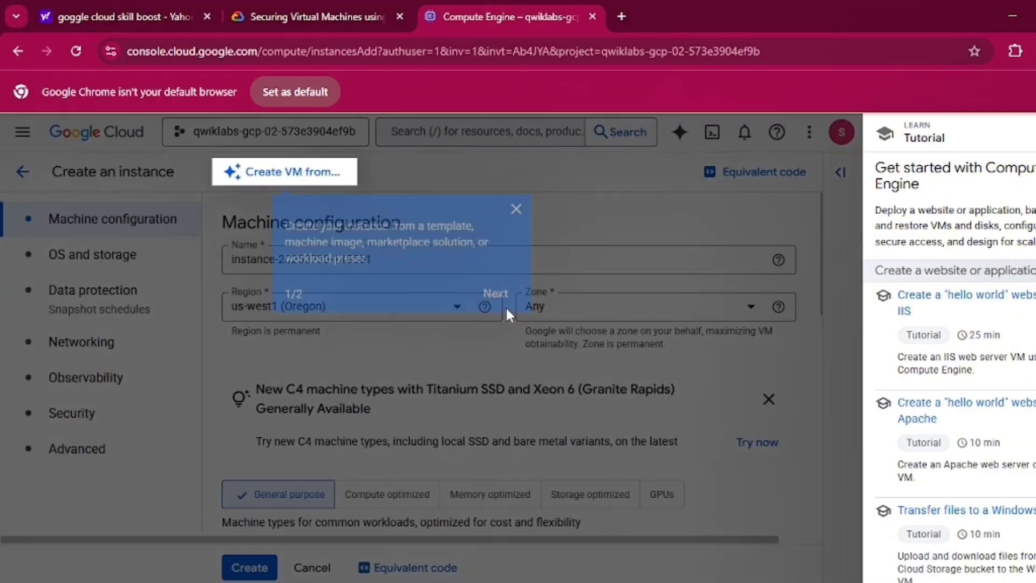
pyautogui.click(504, 294)
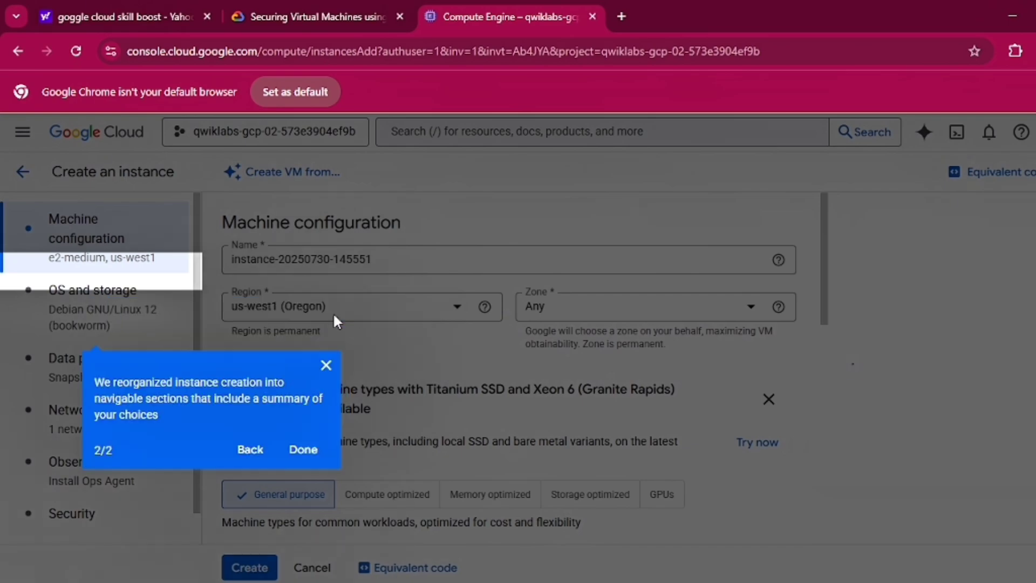
pyautogui.click(326, 365)
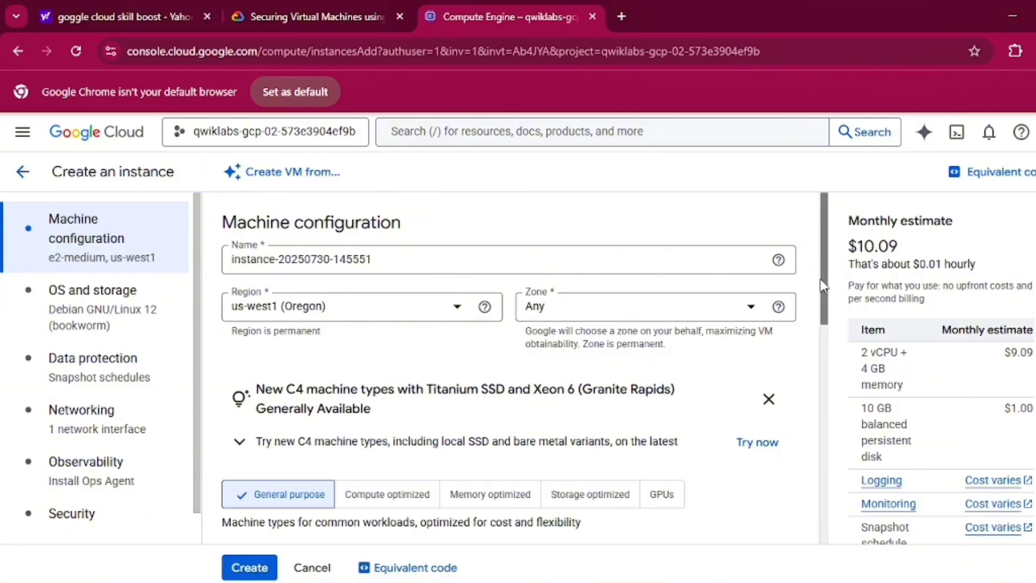
# Step: Switch the machine type to custom with 4 vCPU and 32 GB of memory, and check the monthly cost estimate
pyautogui.scroll(-1, 822, 294)
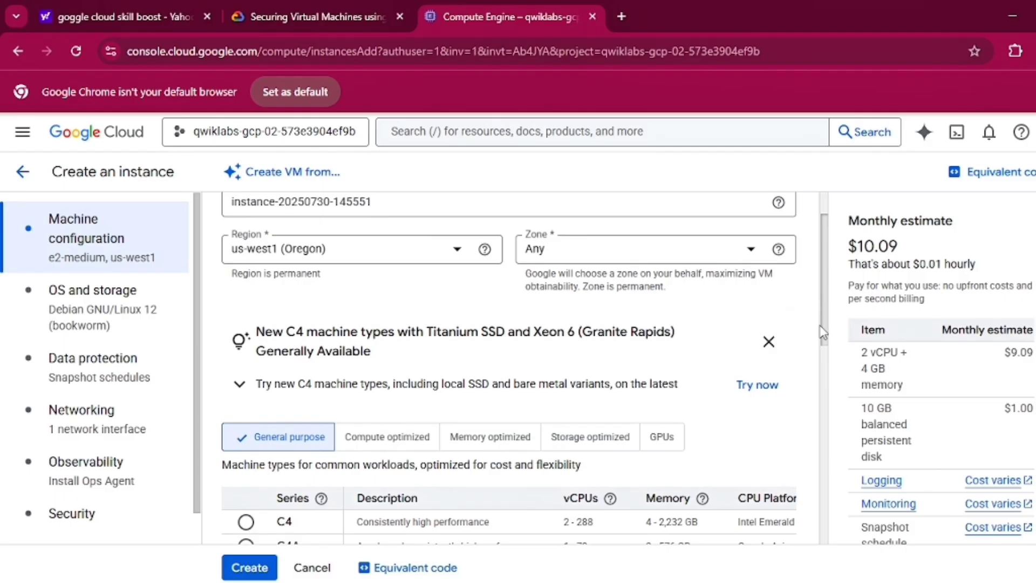
pyautogui.scroll(-1, 823, 335)
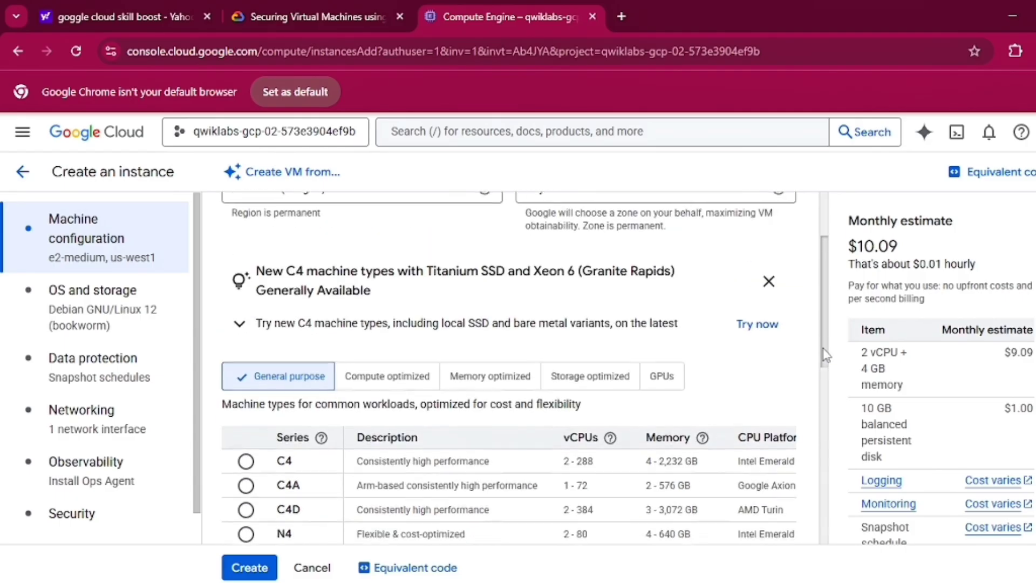
pyautogui.moveTo(824, 354); pyautogui.dragTo(820, 531)
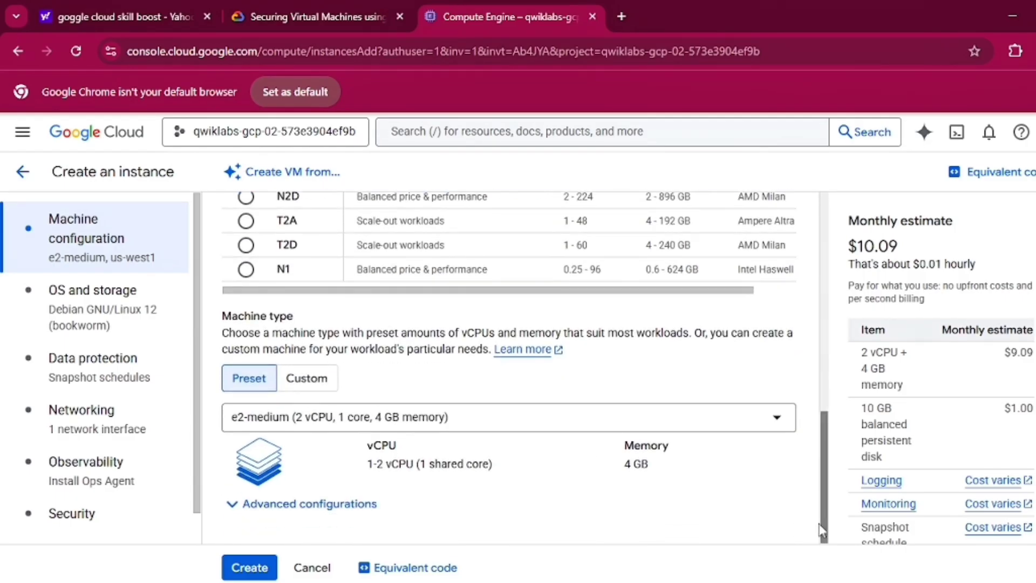
pyautogui.click(318, 385)
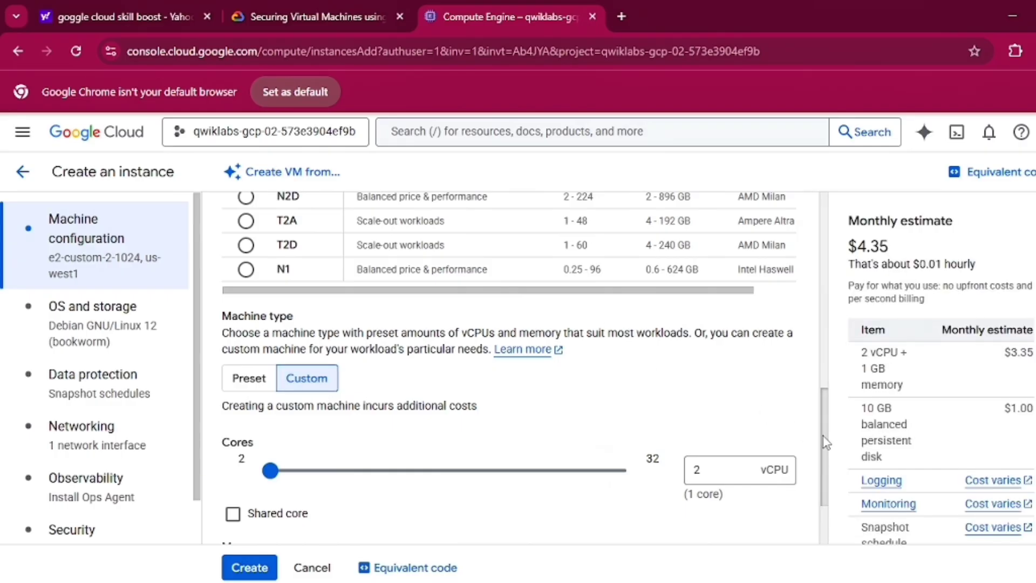
pyautogui.moveTo(823, 441); pyautogui.dragTo(818, 481)
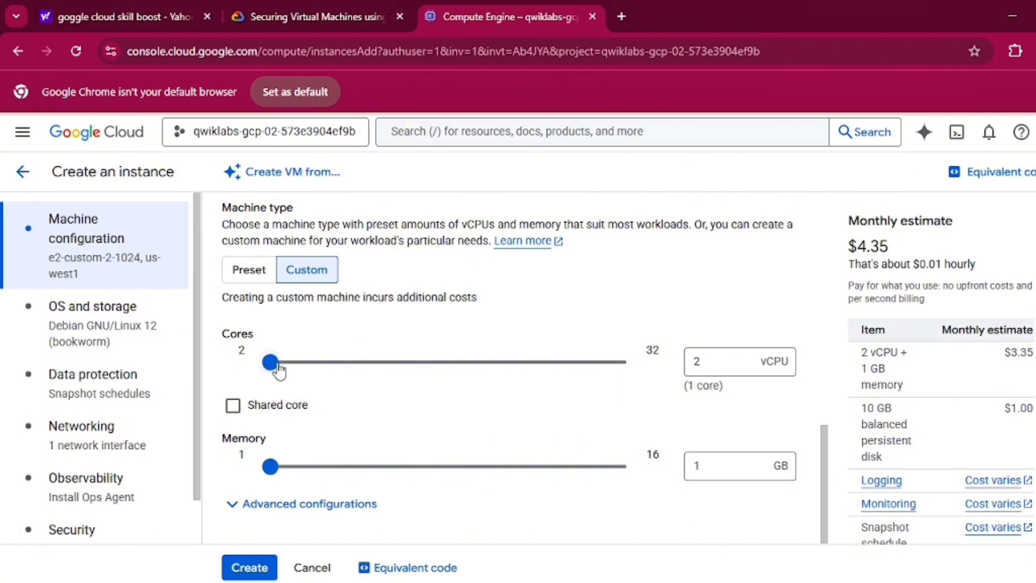
pyautogui.moveTo(279, 371); pyautogui.dragTo(302, 375)
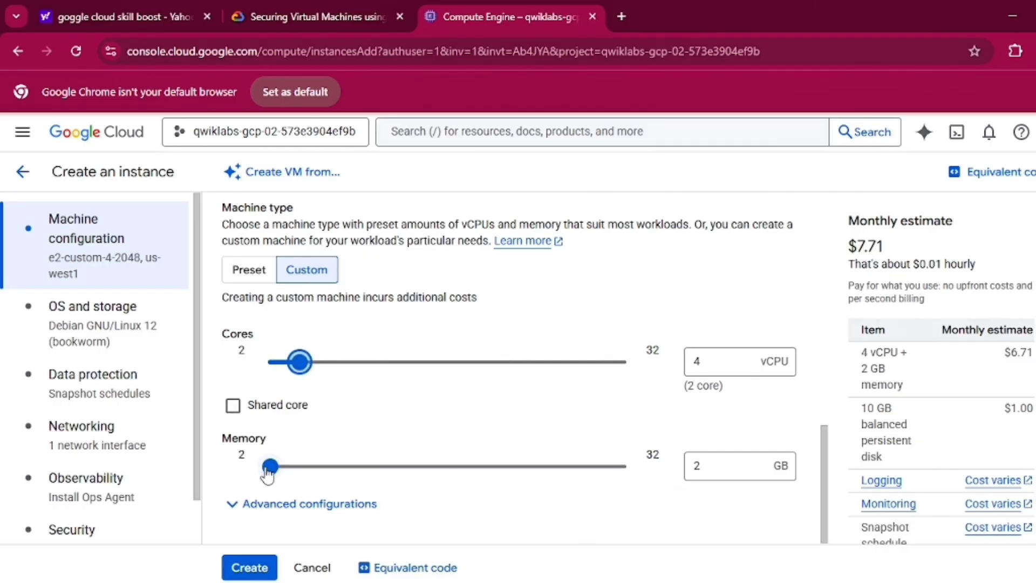
pyautogui.moveTo(268, 472); pyautogui.dragTo(474, 504)
pyautogui.moveTo(654, 494); pyautogui.dragTo(687, 492)
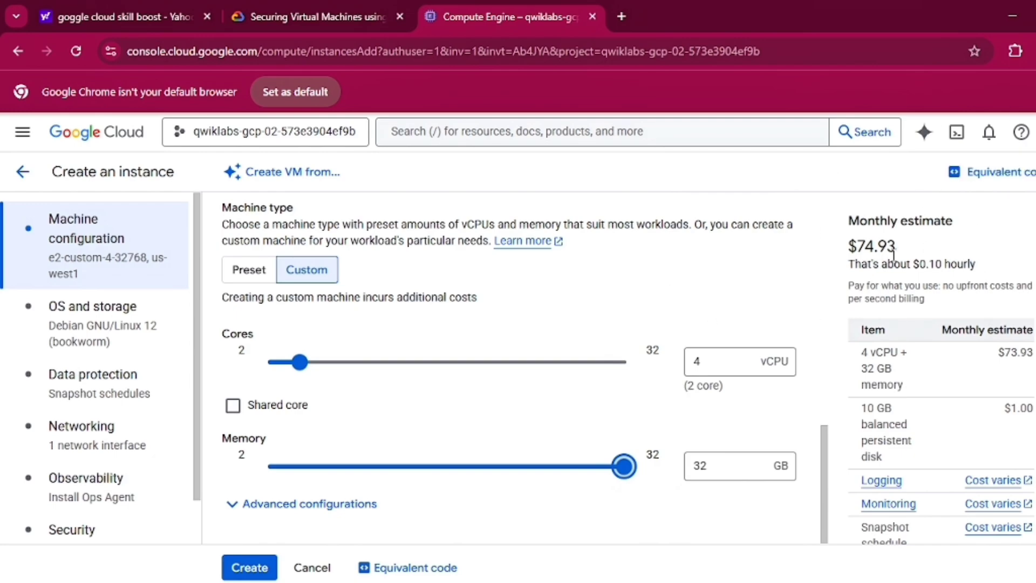
pyautogui.moveTo(893, 247); pyautogui.dragTo(845, 259)
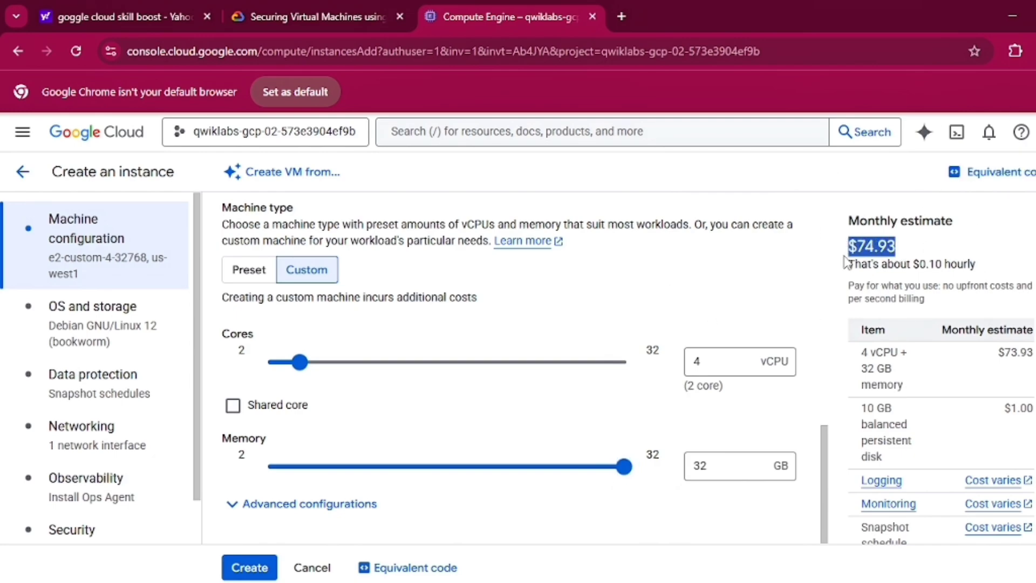
# Step: Change the instance's boot disk image to the public Windows Server operating system
pyautogui.click(52, 316)
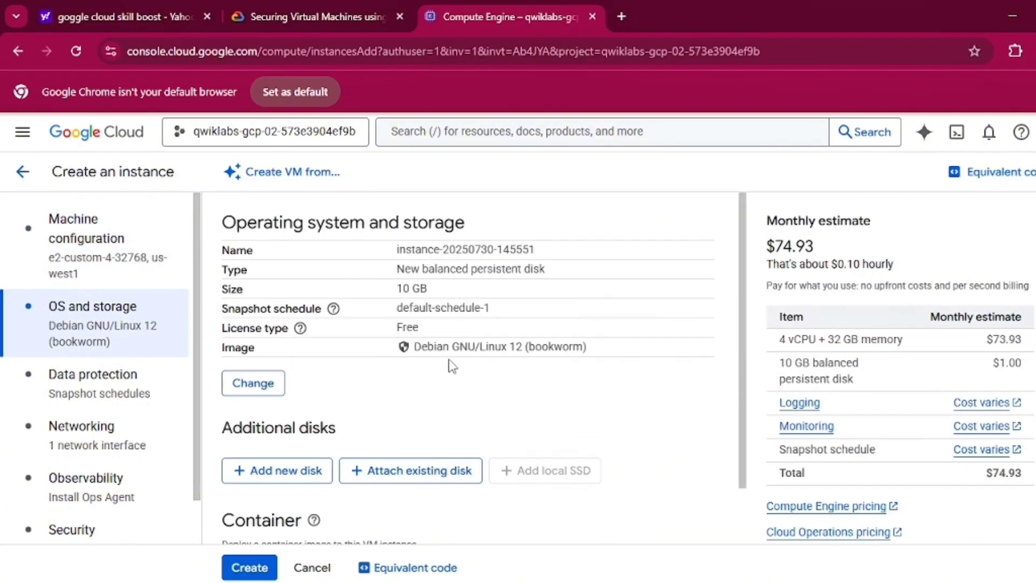
pyautogui.click(252, 384)
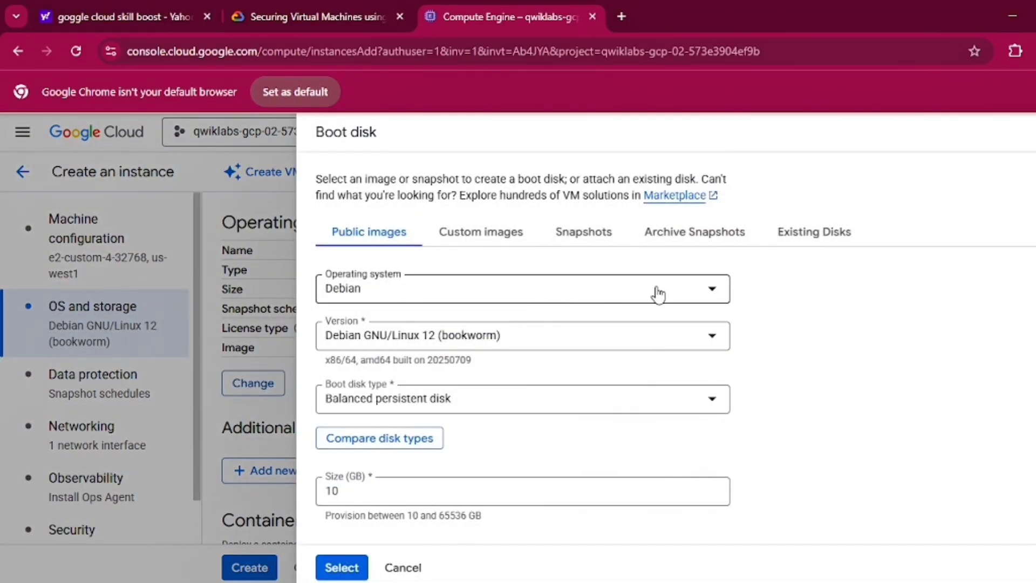
pyautogui.click(717, 294)
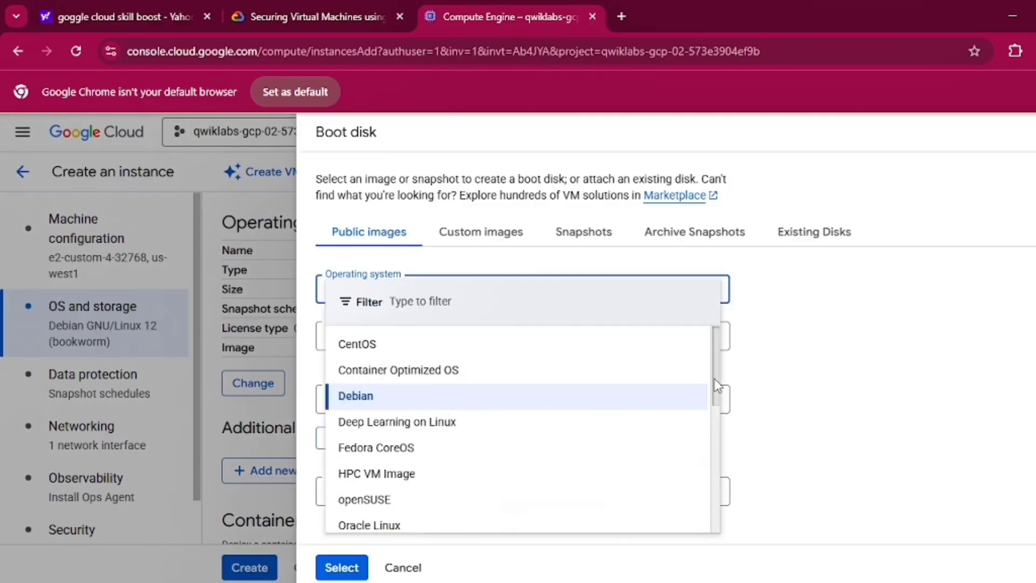
pyautogui.scroll(-2, 711, 396)
pyautogui.moveTo(708, 416); pyautogui.dragTo(713, 506)
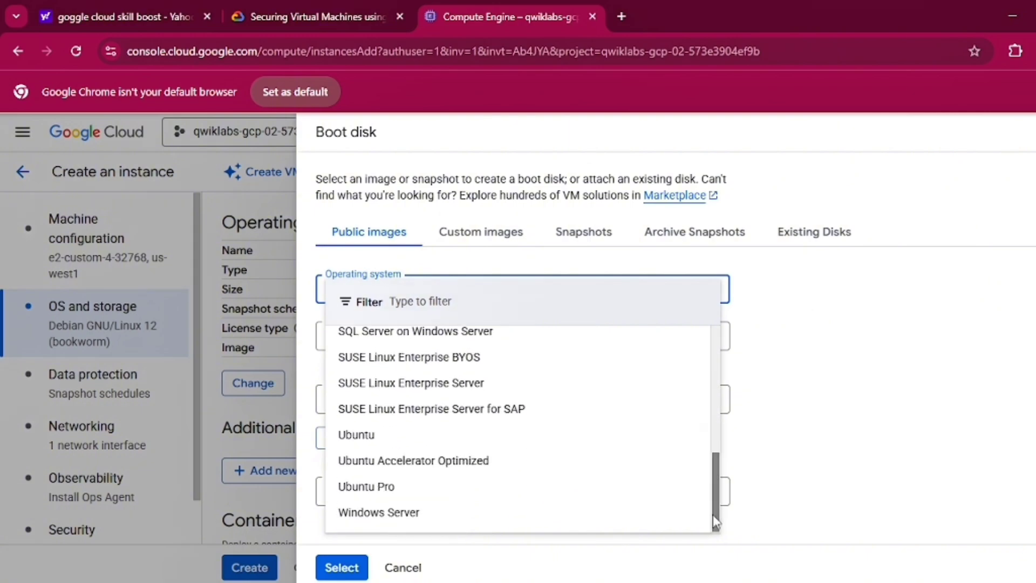
pyautogui.click(443, 515)
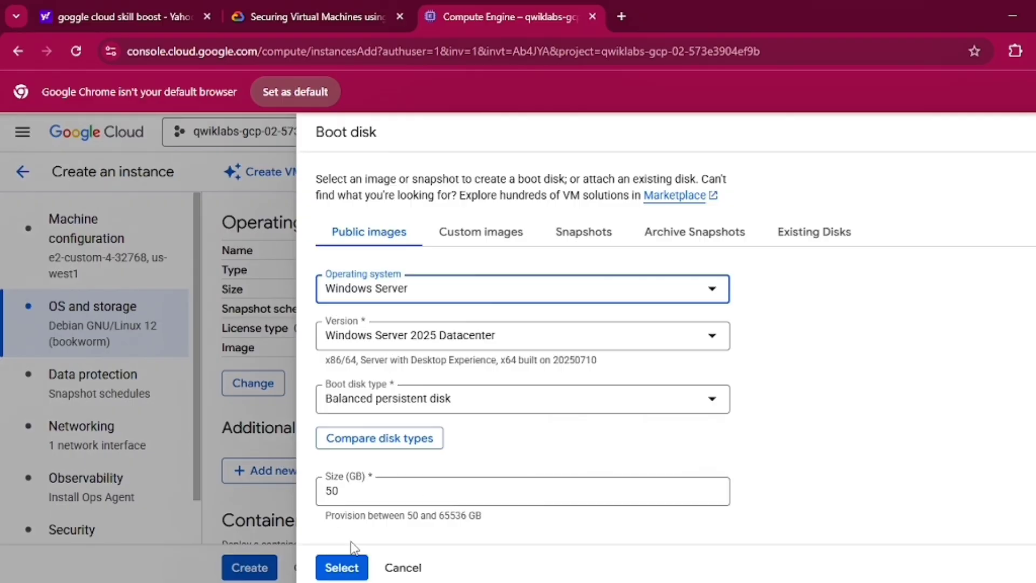
pyautogui.click(339, 568)
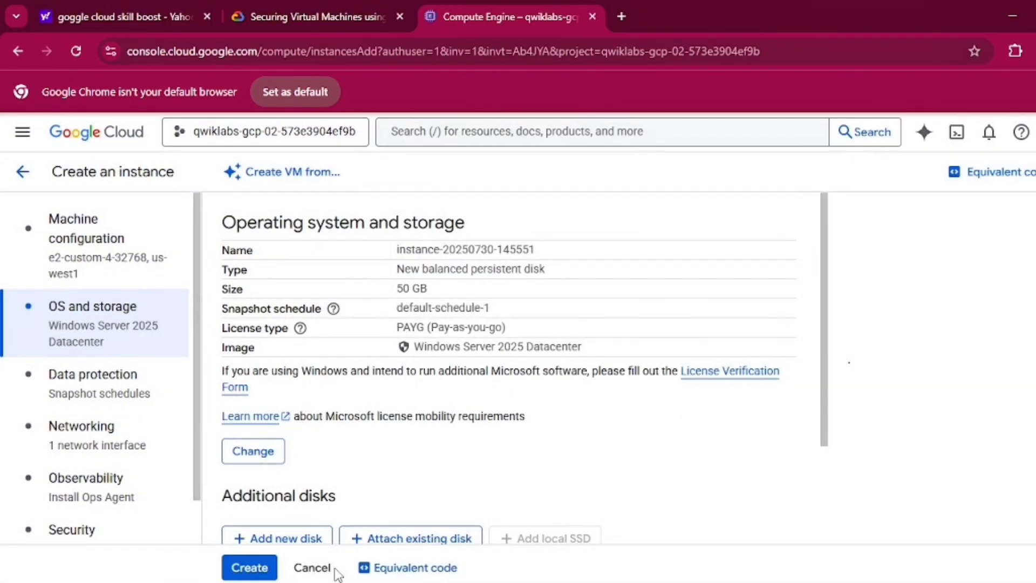
# Step: Allow HTTP traffic, HTTPS traffic and Load Balancer Health Checks in the instance's firewall settings
pyautogui.click(110, 438)
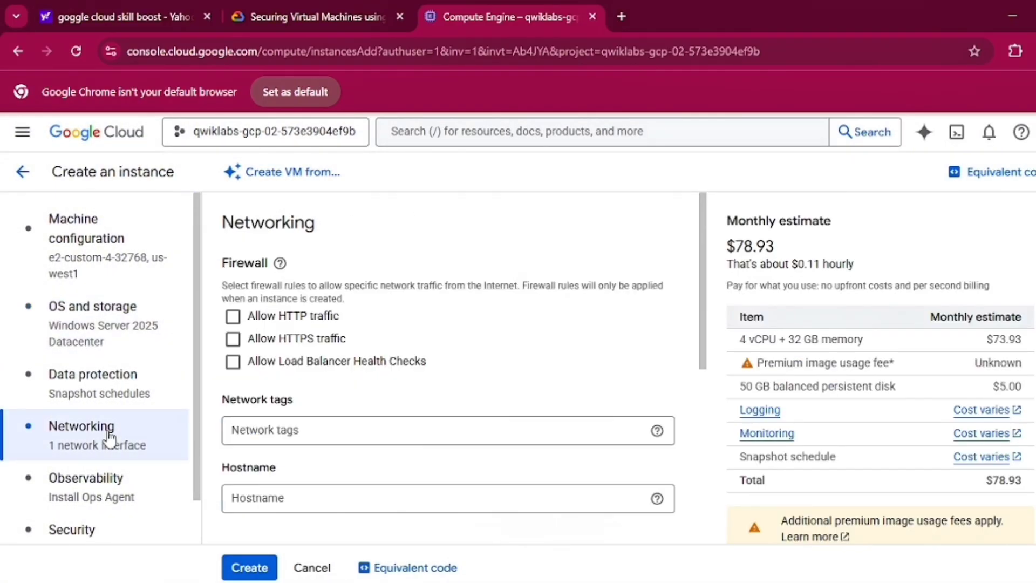
pyautogui.click(233, 317)
pyautogui.click(232, 339)
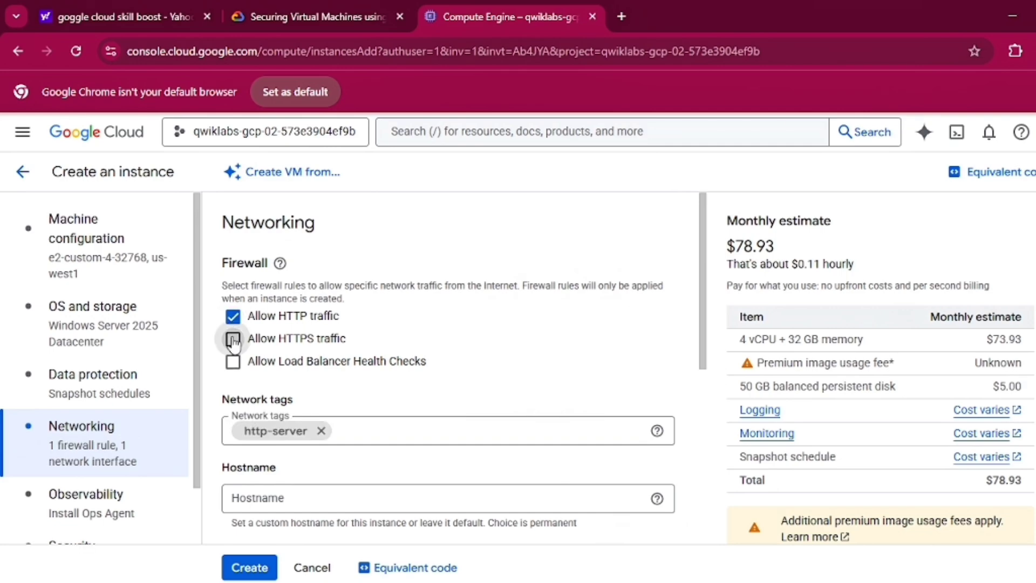
pyautogui.click(234, 363)
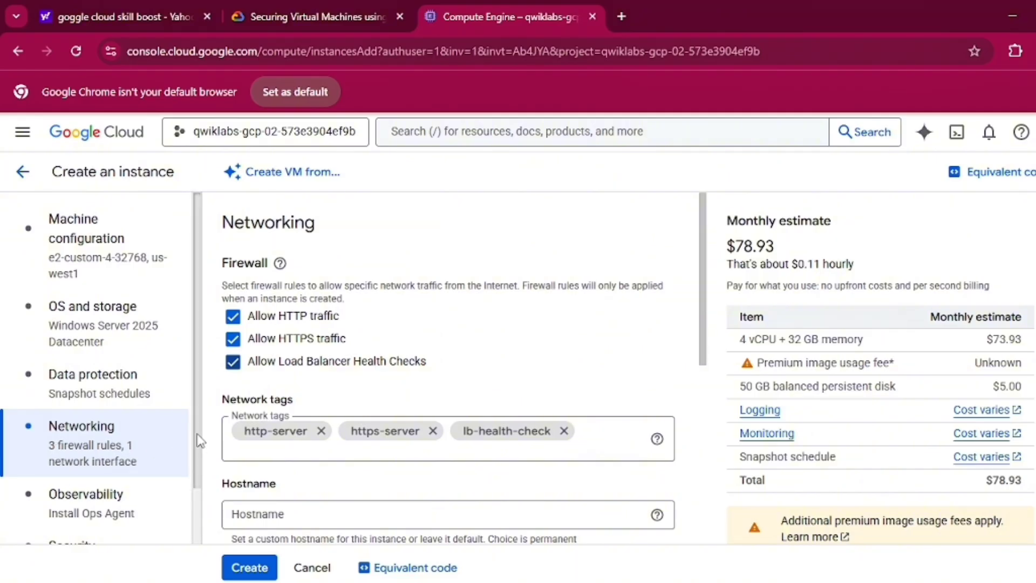
# Step: View the instance's advanced settings, keep them at their defaults, and create the VM instance
pyautogui.scroll(-1, 190, 501)
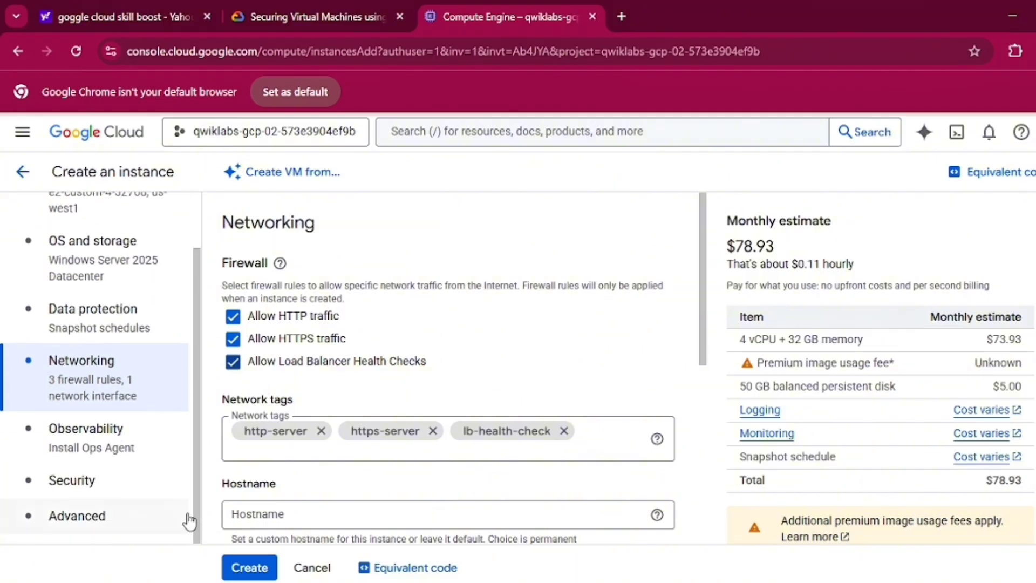
pyautogui.click(98, 528)
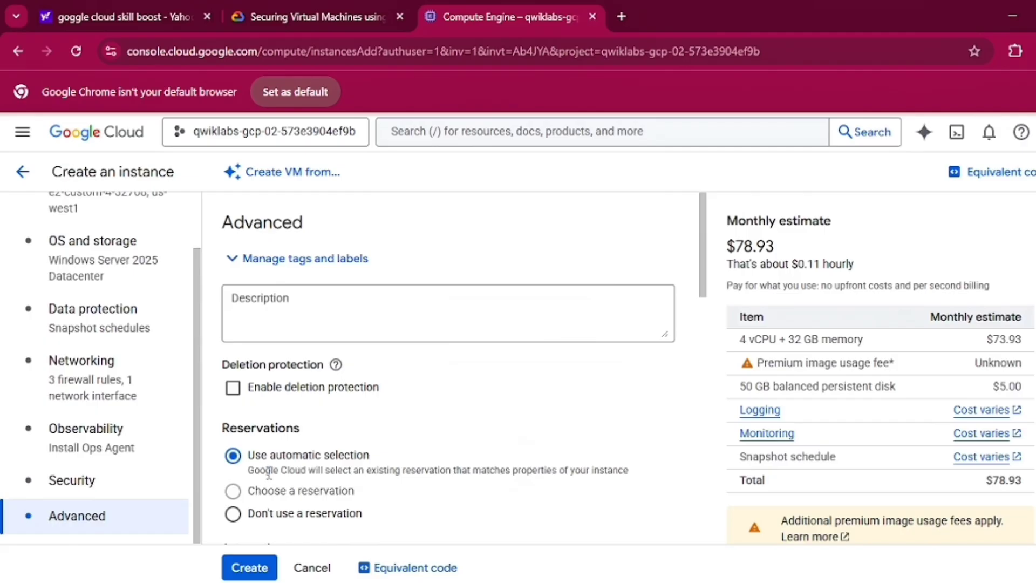
pyautogui.click(247, 568)
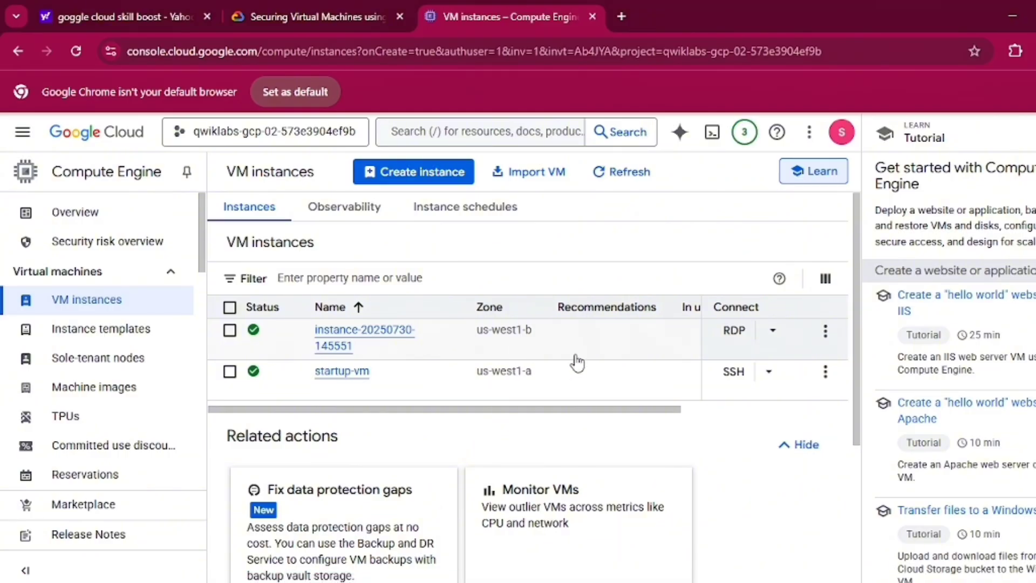
# Step: Check the new Windows instance's external IP address in the VM list and download its RDP file
pyautogui.click(742, 281)
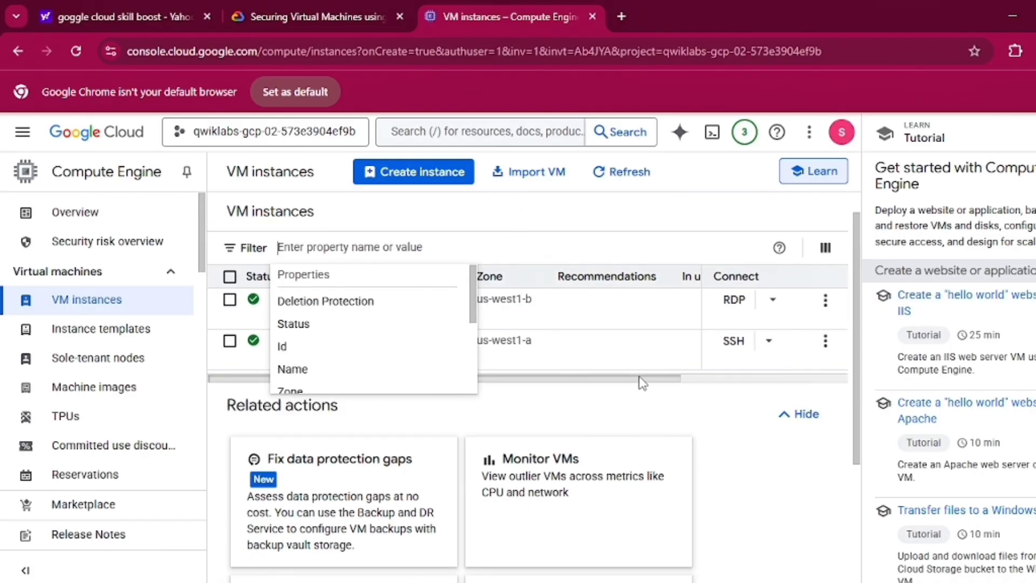
pyautogui.moveTo(642, 379); pyautogui.dragTo(804, 381)
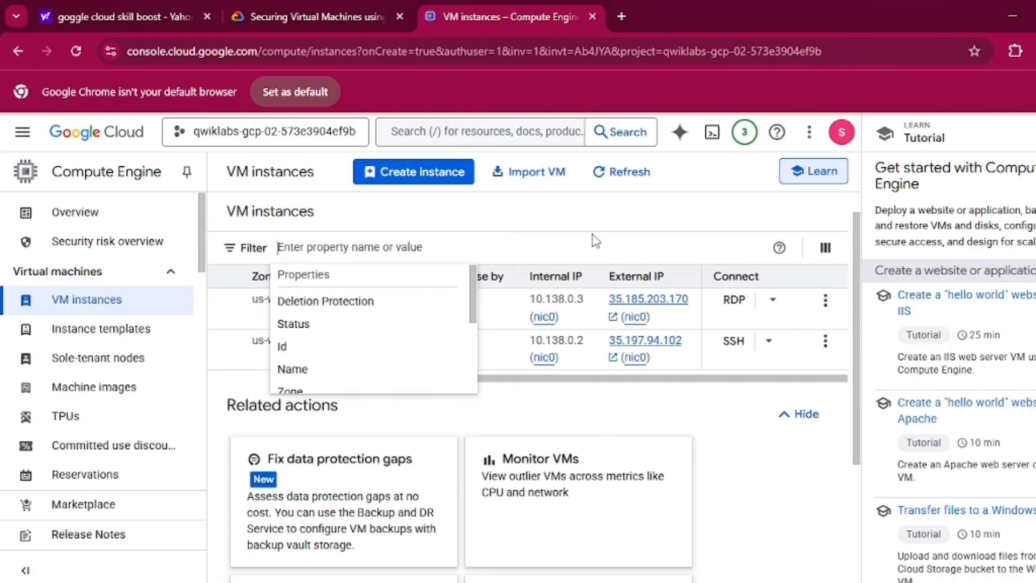
pyautogui.click(649, 246)
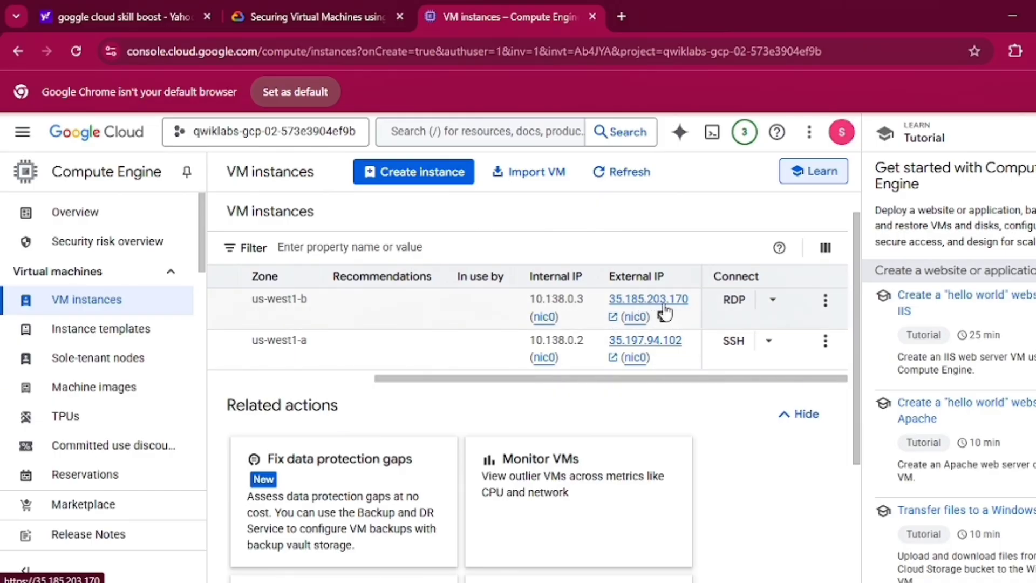
pyautogui.click(773, 303)
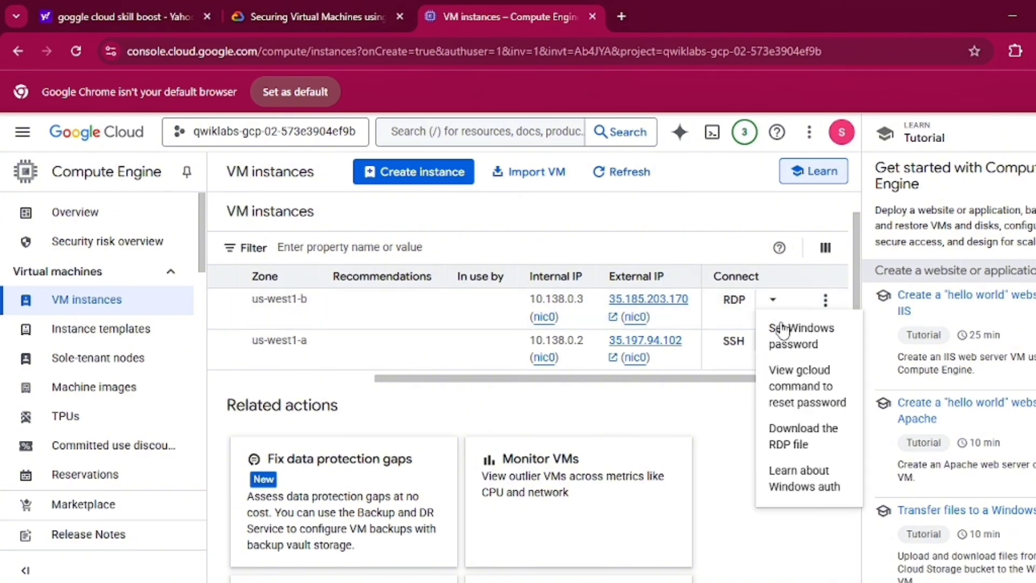
pyautogui.click(804, 437)
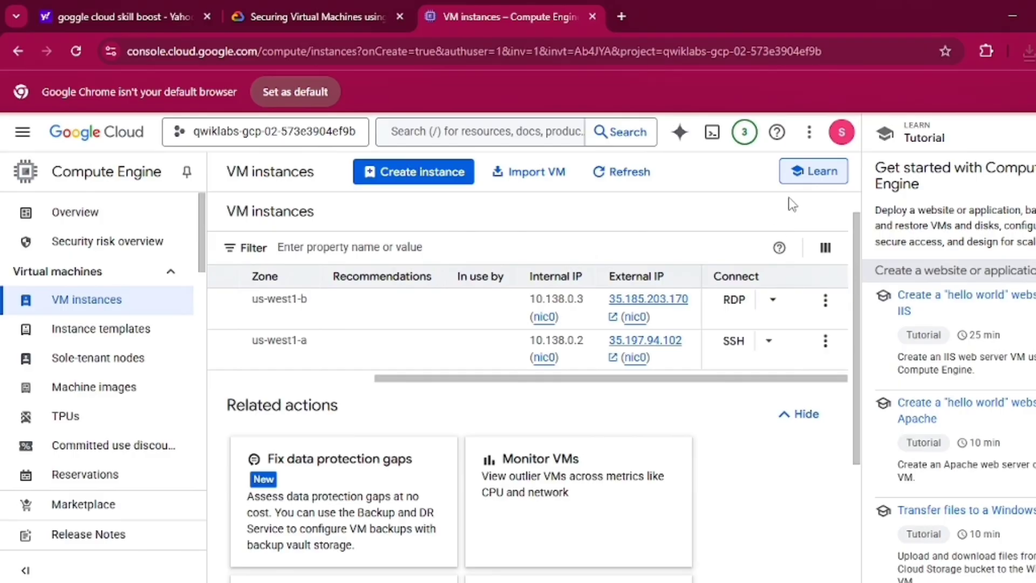
# Step: Set a new Windows password for the instance's suggested student account and copy the generated password
pyautogui.click(774, 300)
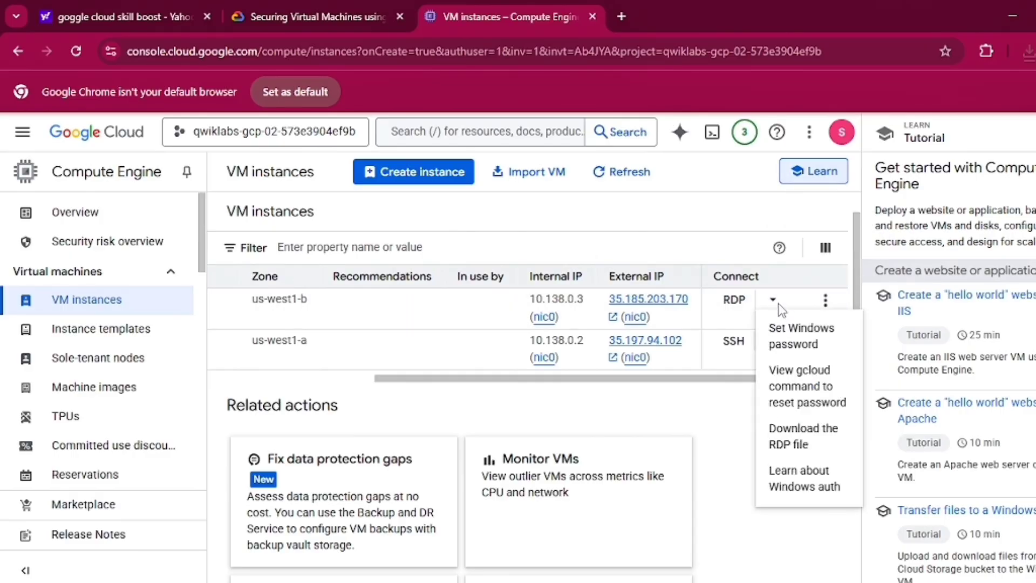
pyautogui.click(790, 337)
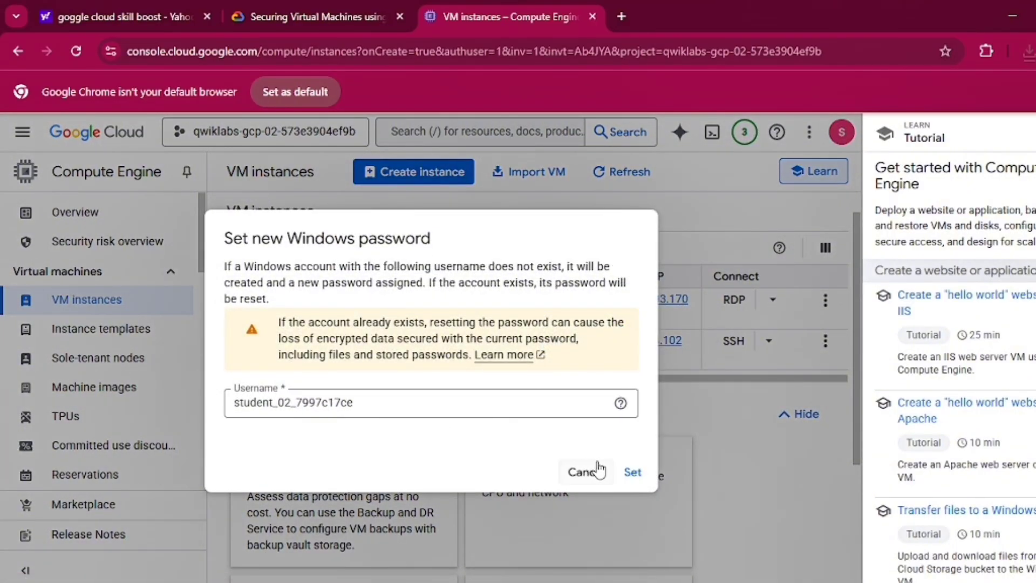
pyautogui.click(627, 472)
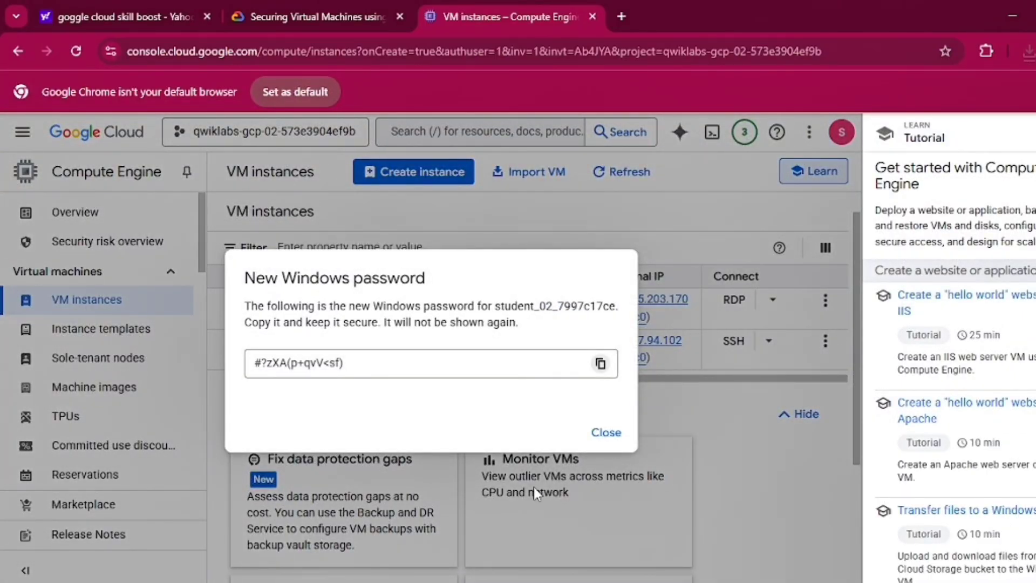
pyautogui.moveTo(359, 367); pyautogui.dragTo(248, 369)
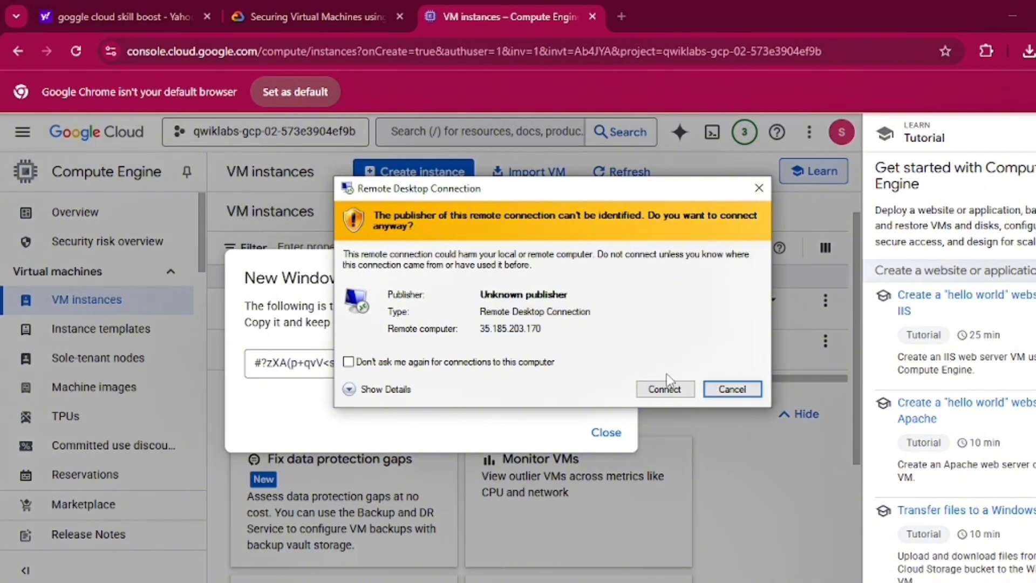
# Step: Connect to the Windows VM over Remote Desktop, entering the account password and accepting its untrusted certificate
pyautogui.click(664, 389)
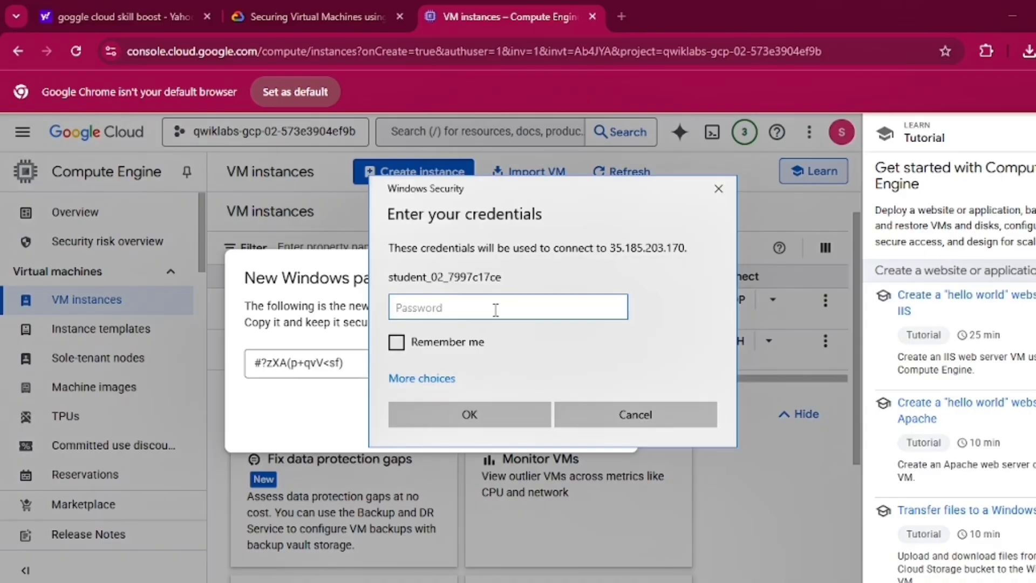
pyautogui.rightClick(495, 311)
pyautogui.click(538, 328)
pyautogui.click(477, 414)
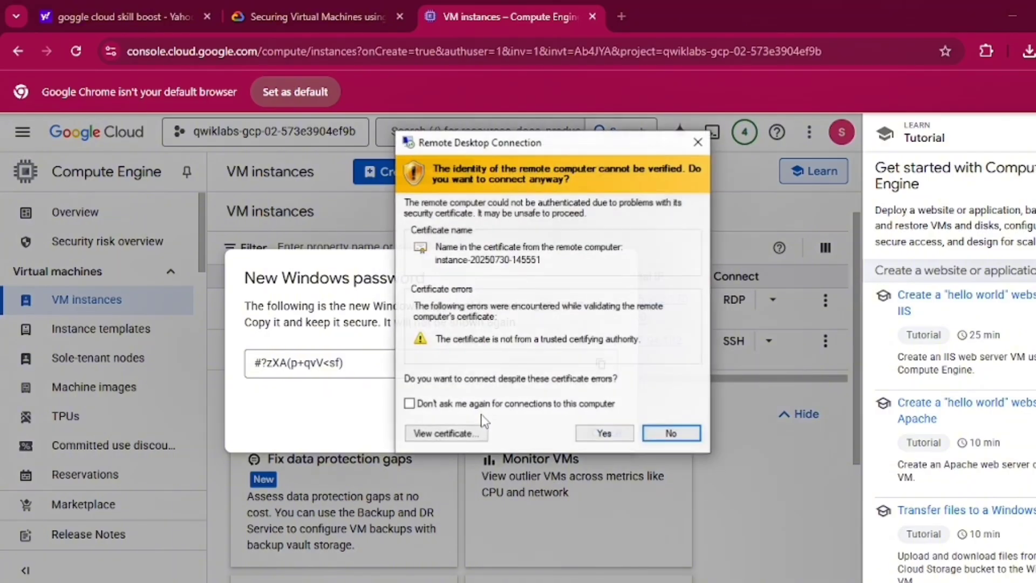
pyautogui.click(597, 436)
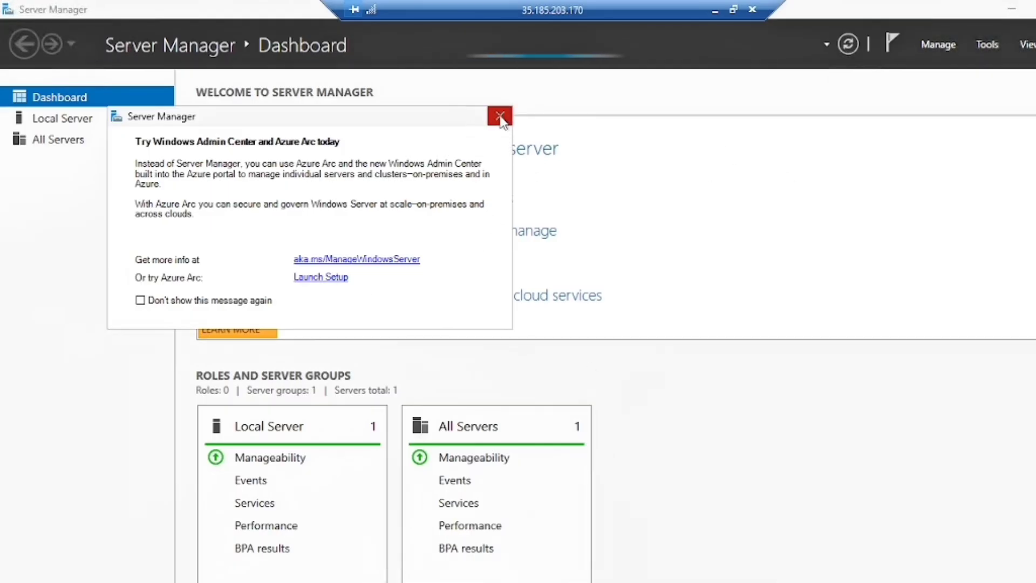
# Step: Dismiss the Windows Admin Center notice, close Server Manager, and refresh the remote desktop a few times
pyautogui.click(500, 117)
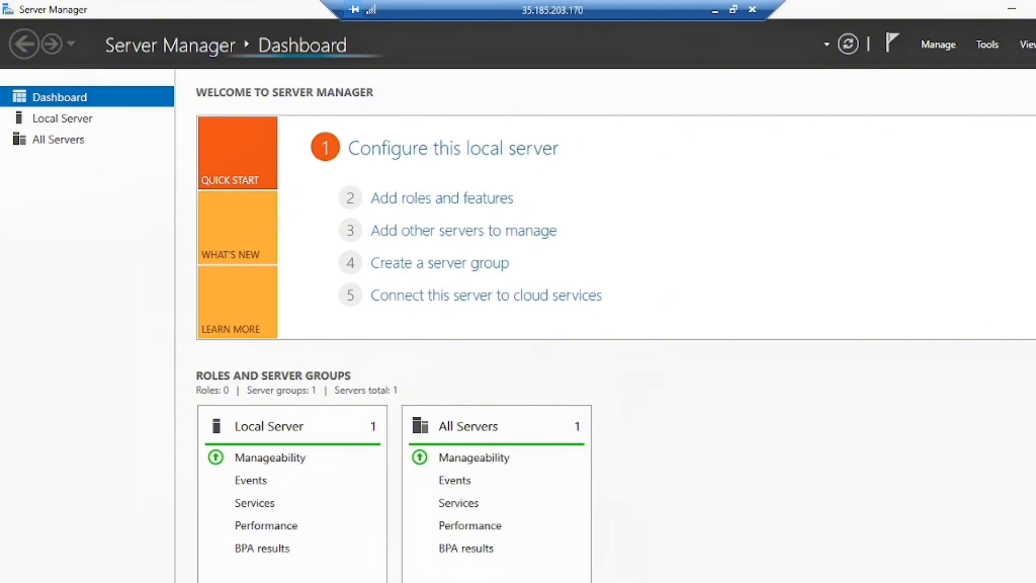
pyautogui.click(1035, 9)
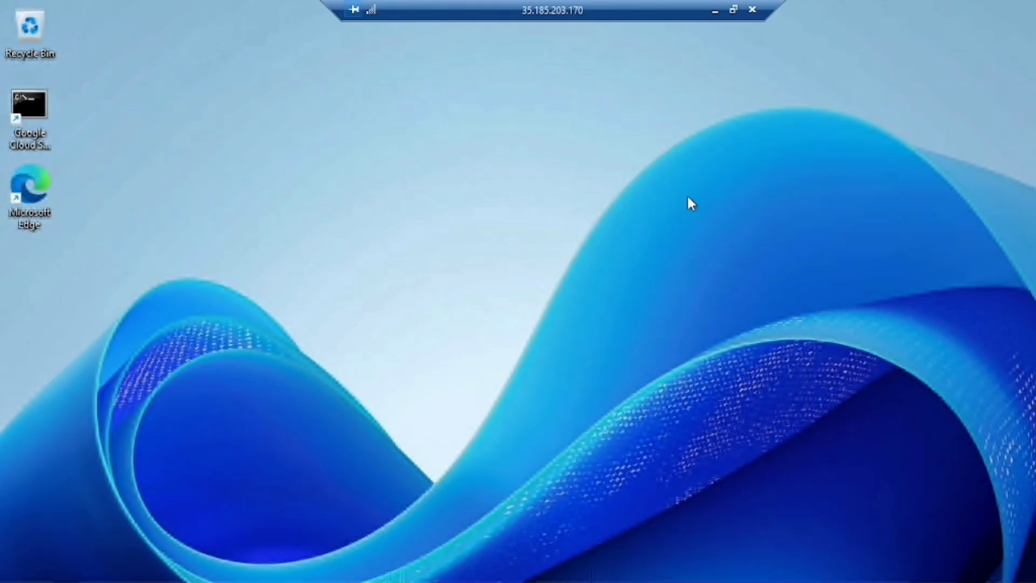
pyautogui.rightClick(678, 136)
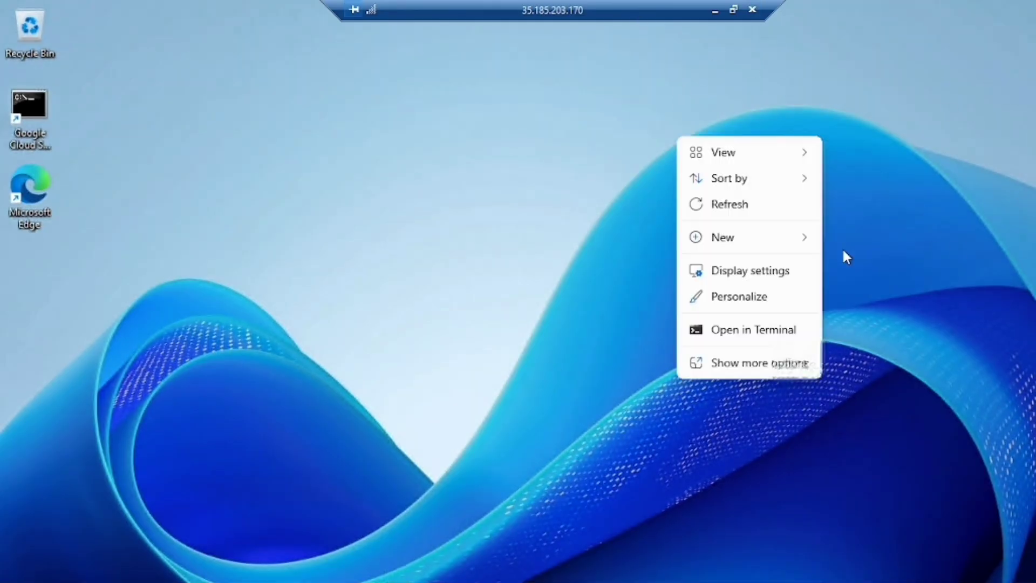
pyautogui.click(757, 206)
pyautogui.rightClick(752, 203)
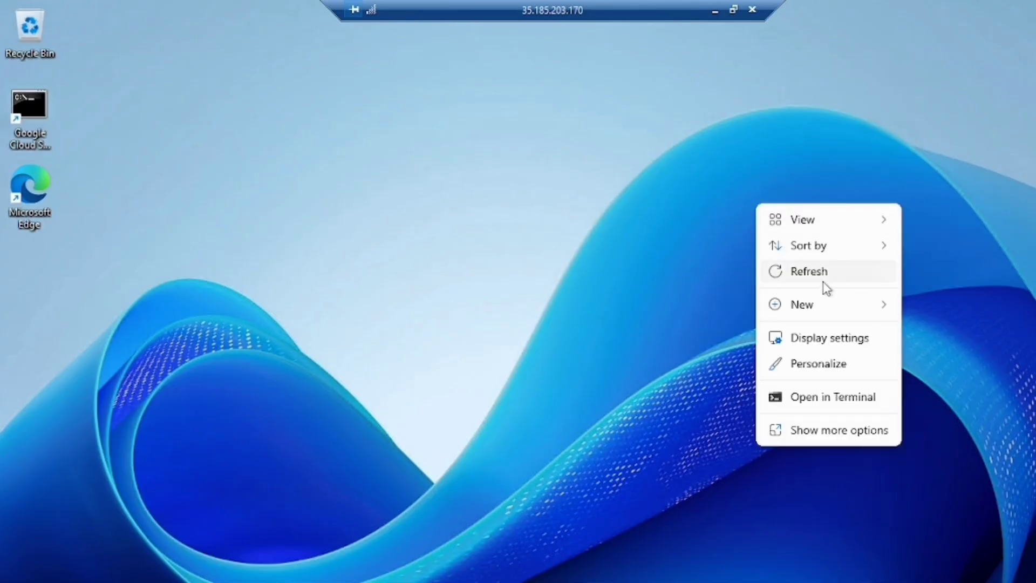
pyautogui.click(821, 279)
pyautogui.rightClick(720, 191)
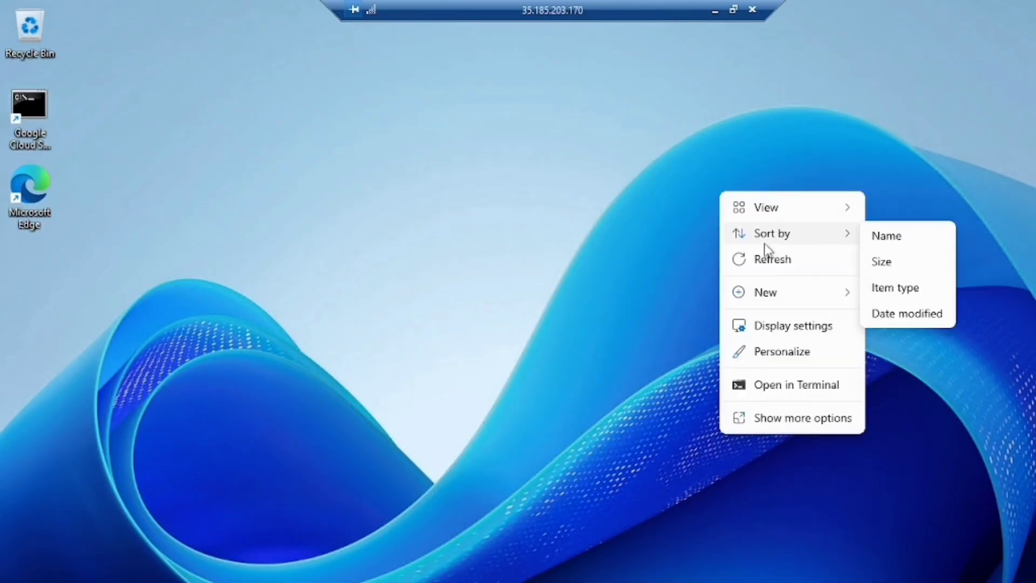
pyautogui.click(769, 258)
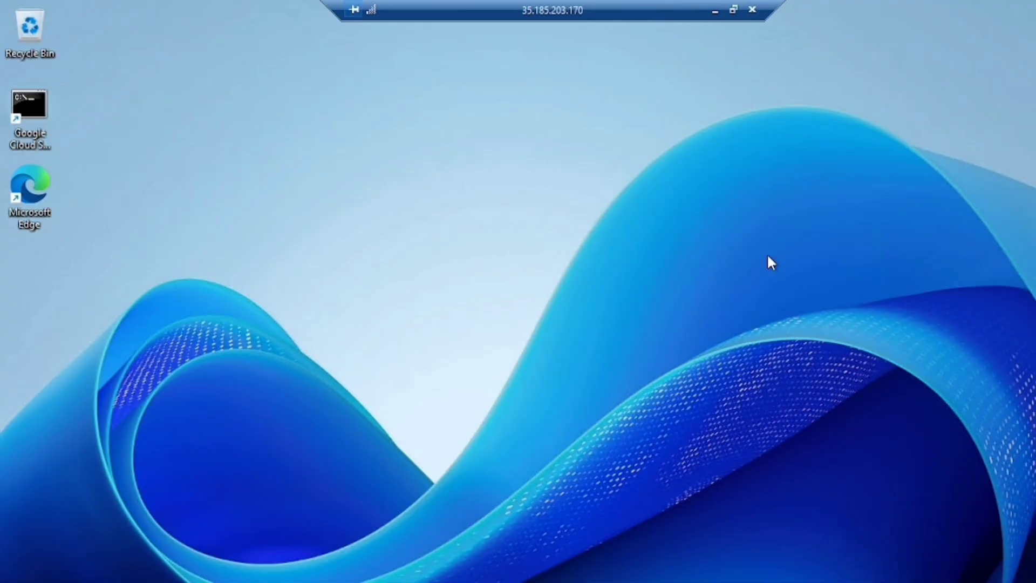
# Step: Open the remote machine's Windows Settings and go to the About page of the System settings
pyautogui.press('super')
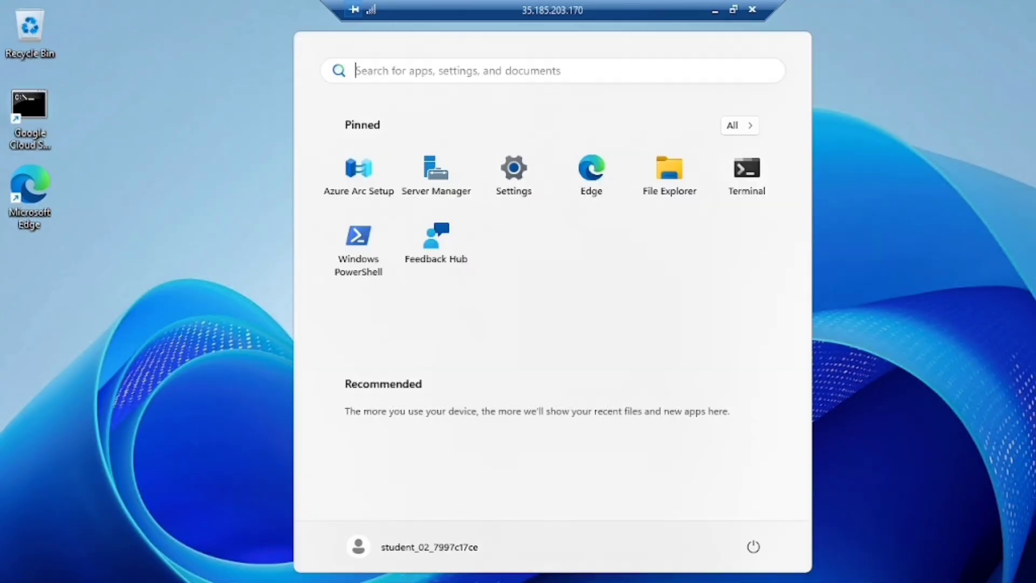
pyautogui.click(508, 181)
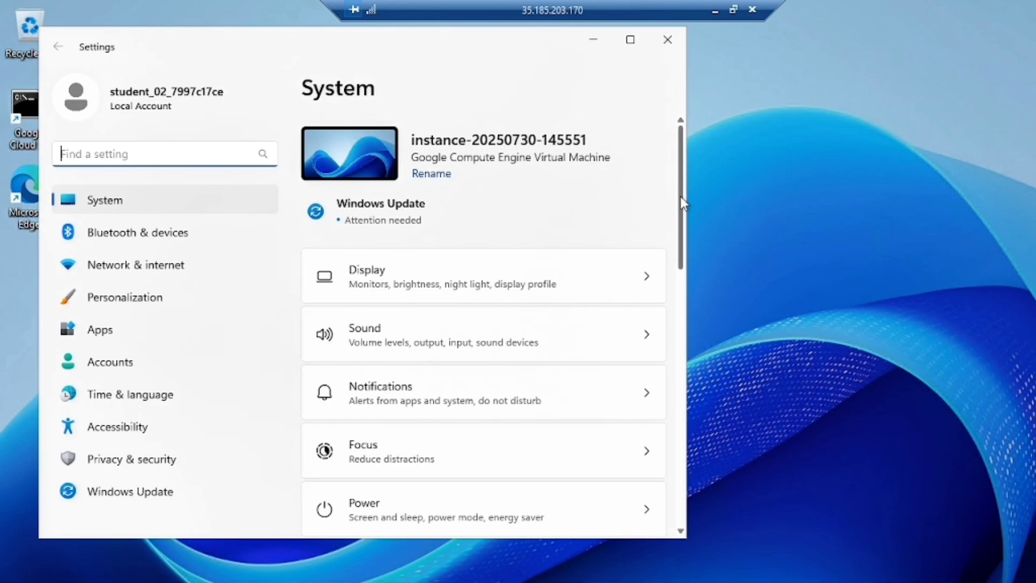
pyautogui.scroll(-1, 674, 270)
pyautogui.scroll(-3, 675, 276)
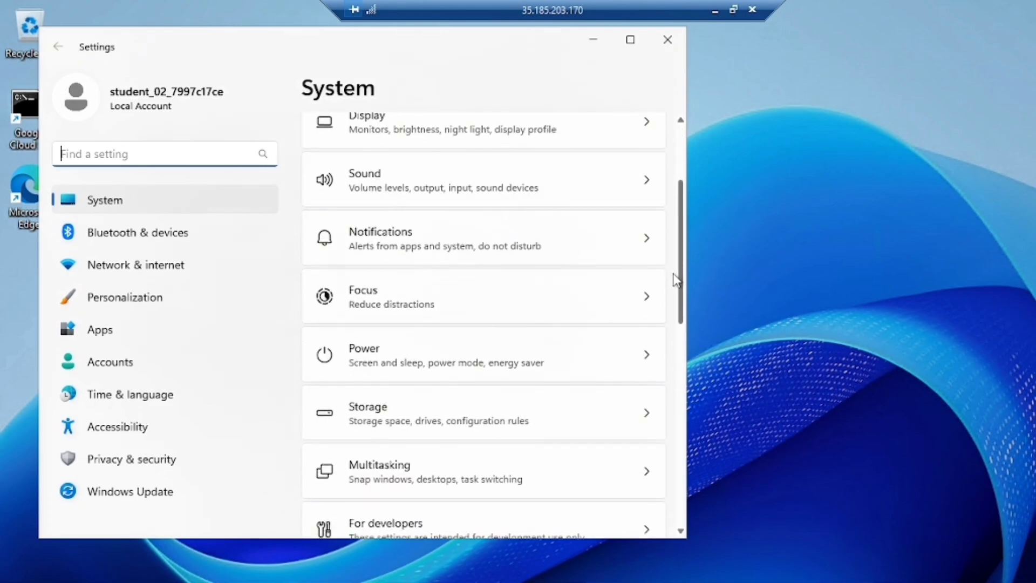
pyautogui.click(662, 351)
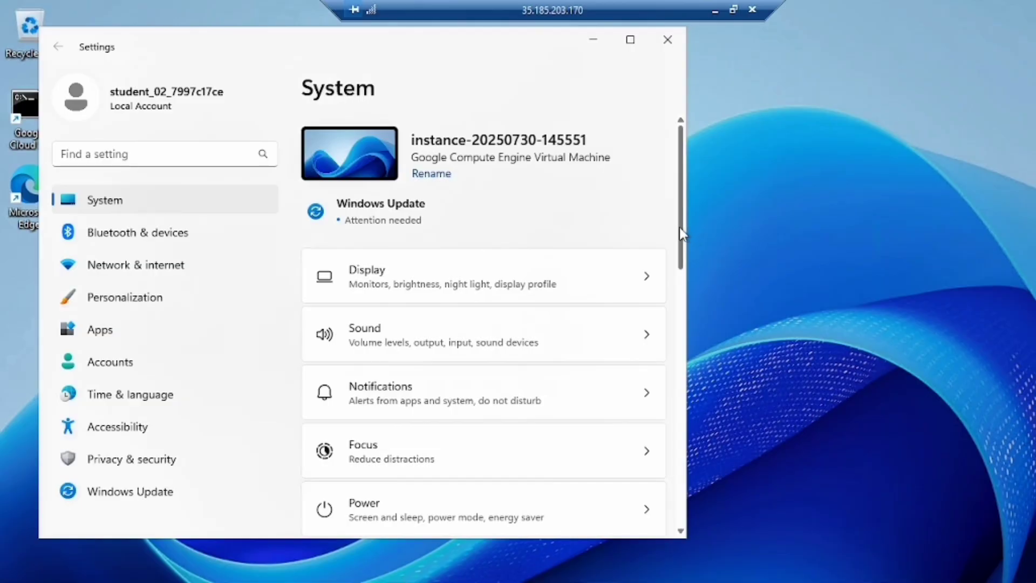
pyautogui.scroll(-4, 680, 319)
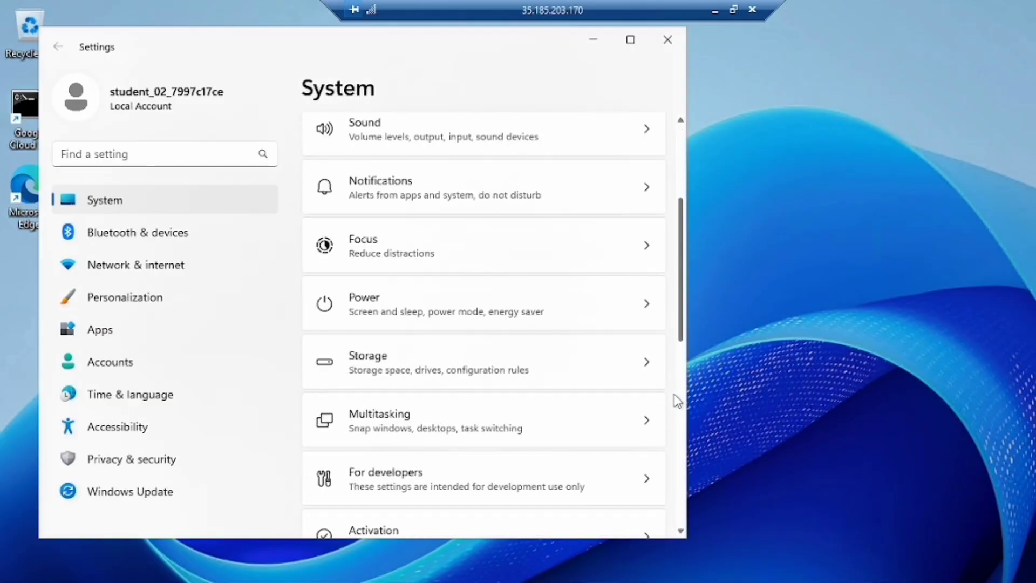
pyautogui.scroll(-8, 675, 440)
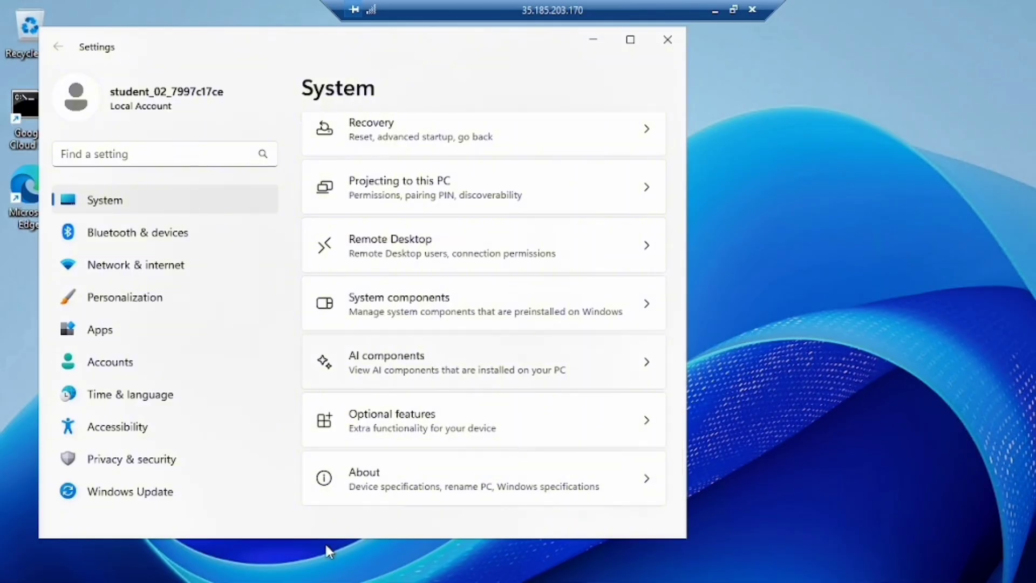
pyautogui.click(613, 491)
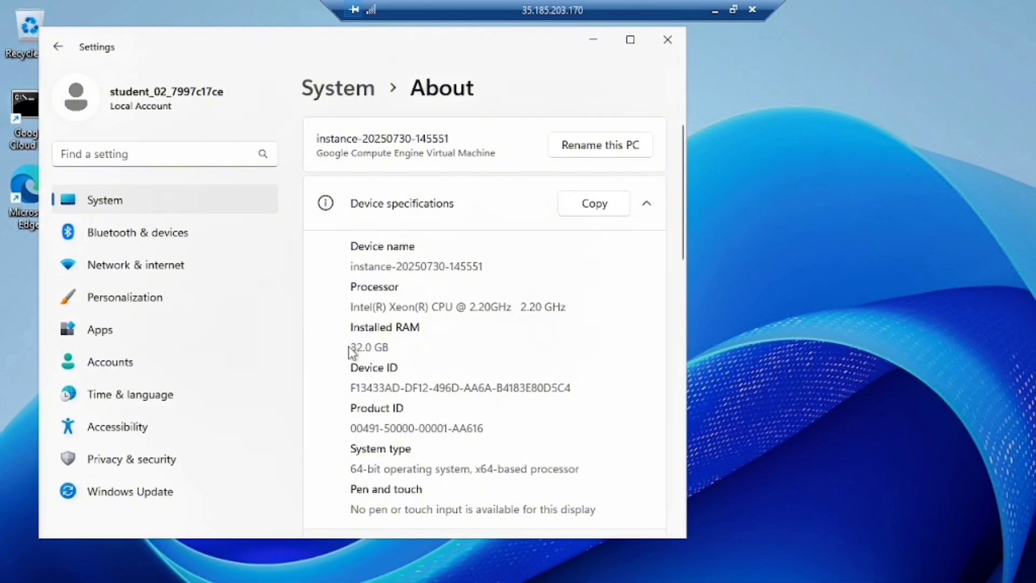
# Step: Check the installed RAM and the Windows specifications on the About page, and close Settings
pyautogui.moveTo(389, 347); pyautogui.dragTo(349, 348)
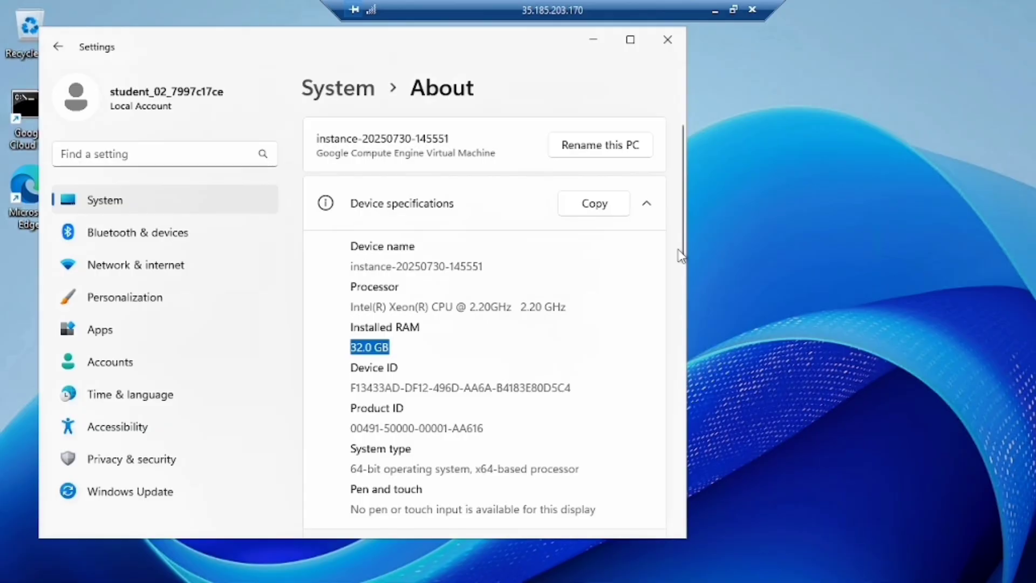
pyautogui.moveTo(680, 248); pyautogui.dragTo(684, 407)
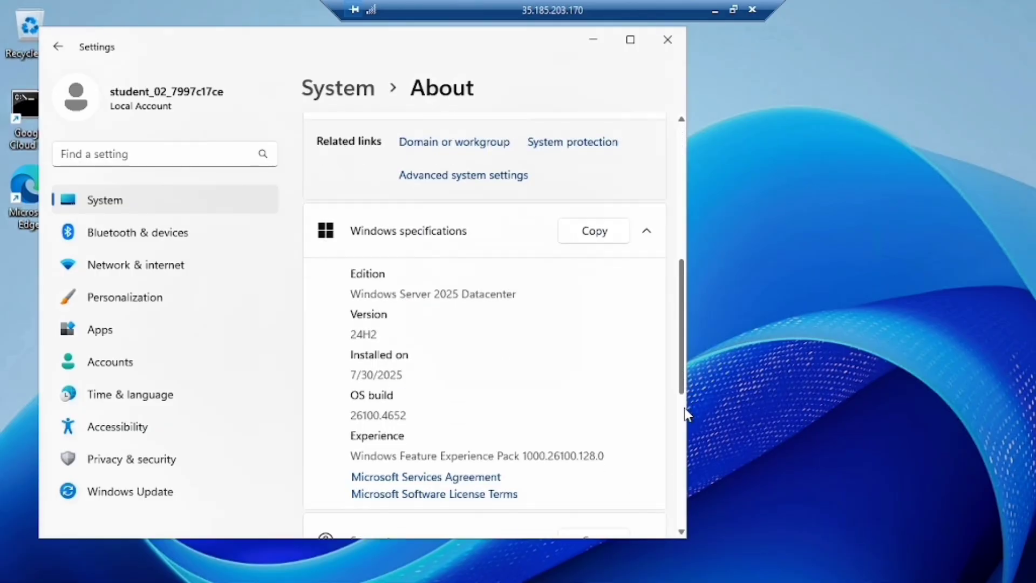
pyautogui.click(669, 41)
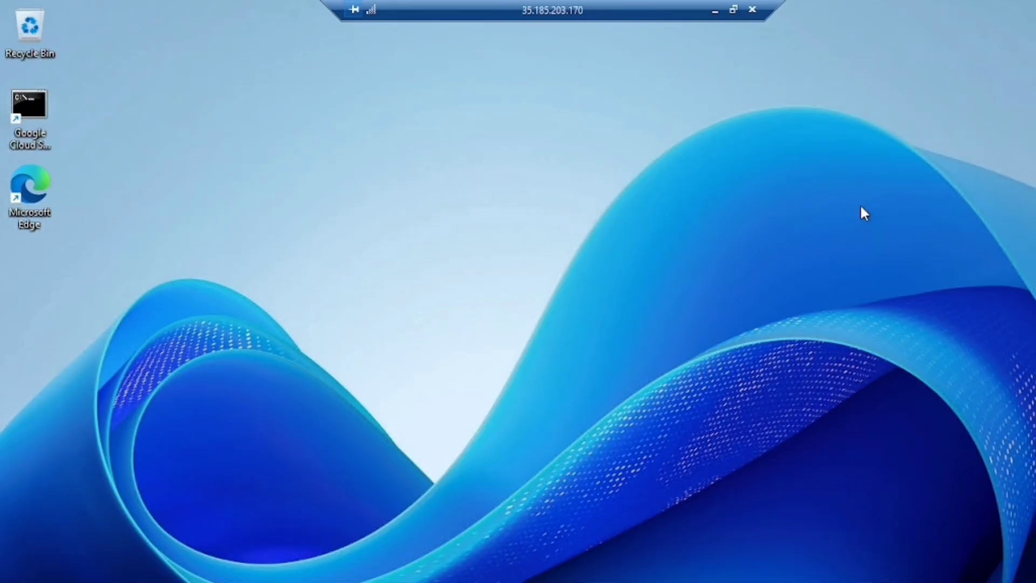
# Step: Launch Microsoft Edge on the remote machine and complete its first-run setup without signing in, keeping regular data import enabled
pyautogui.doubleClick(25, 194)
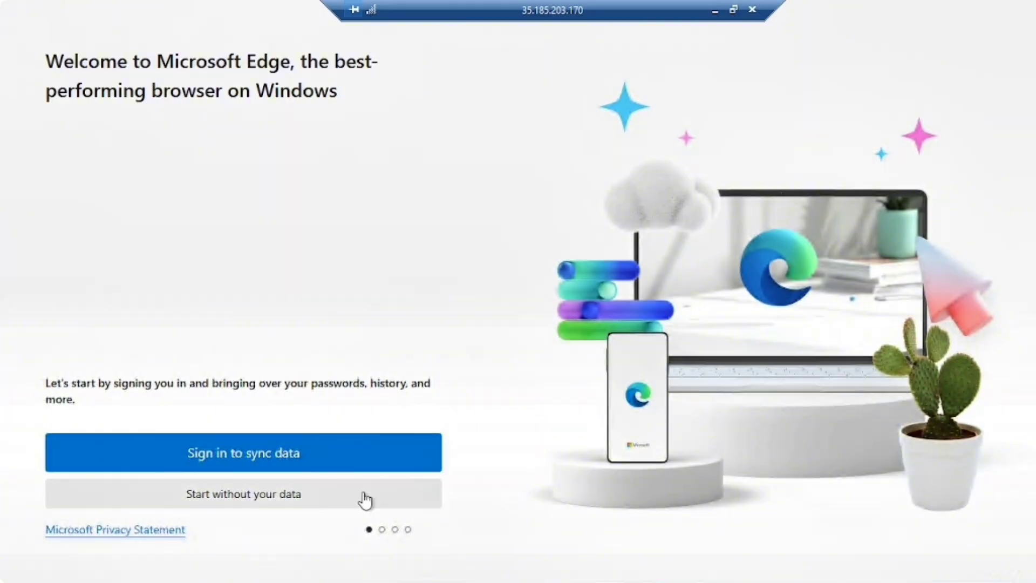
pyautogui.click(256, 506)
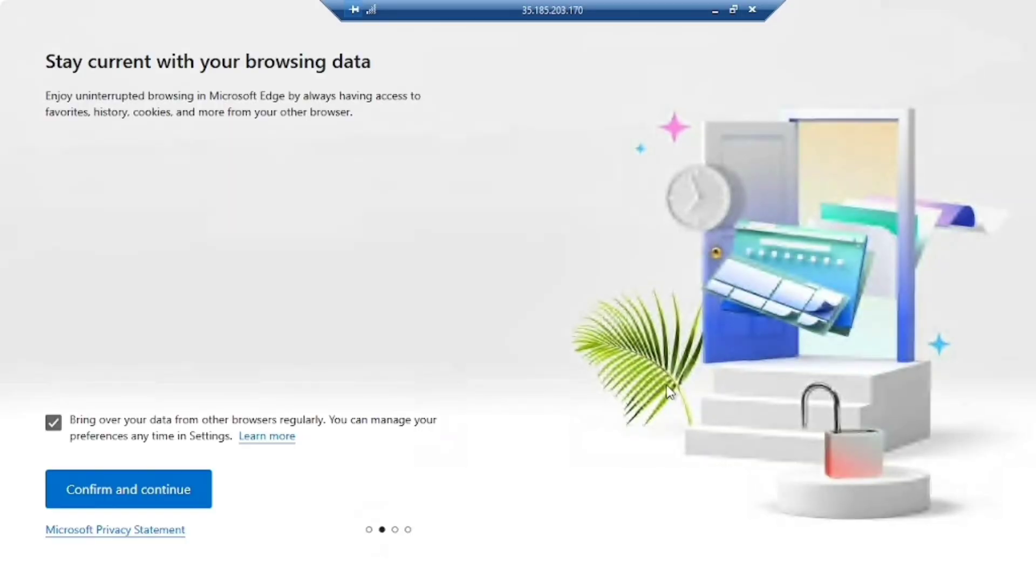
pyautogui.click(190, 491)
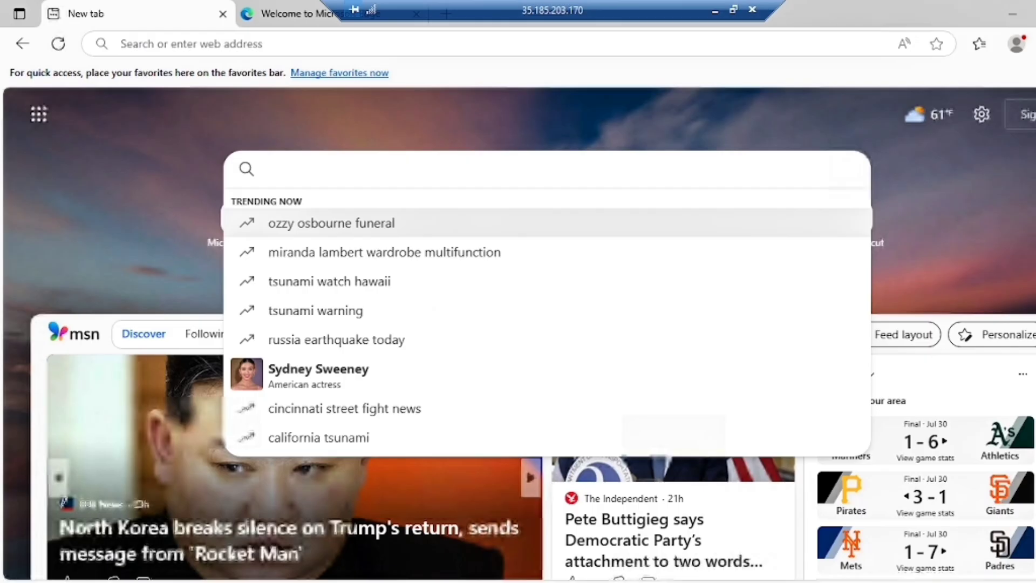
# Step: Search for "chrome download for windows 10" and download the Chrome installer from the official Google Chrome page
pyautogui.write('chrome download for windows 10')
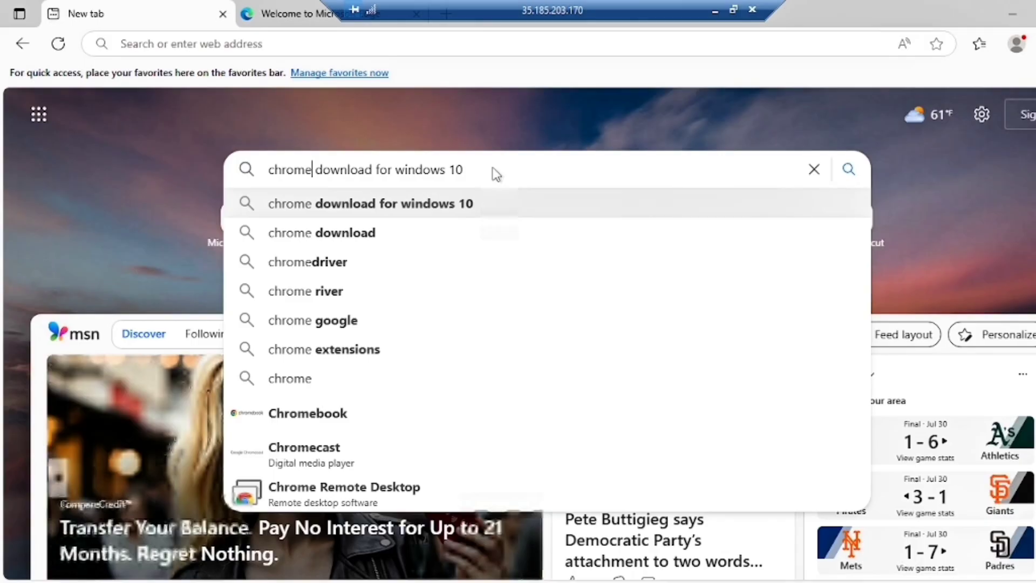
pyautogui.press('Return')
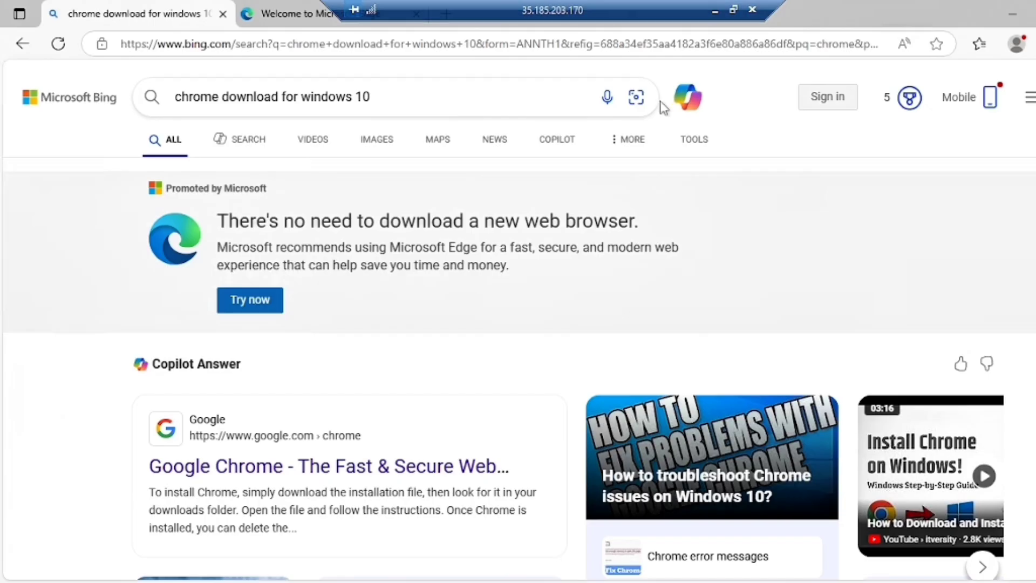
pyautogui.click(382, 467)
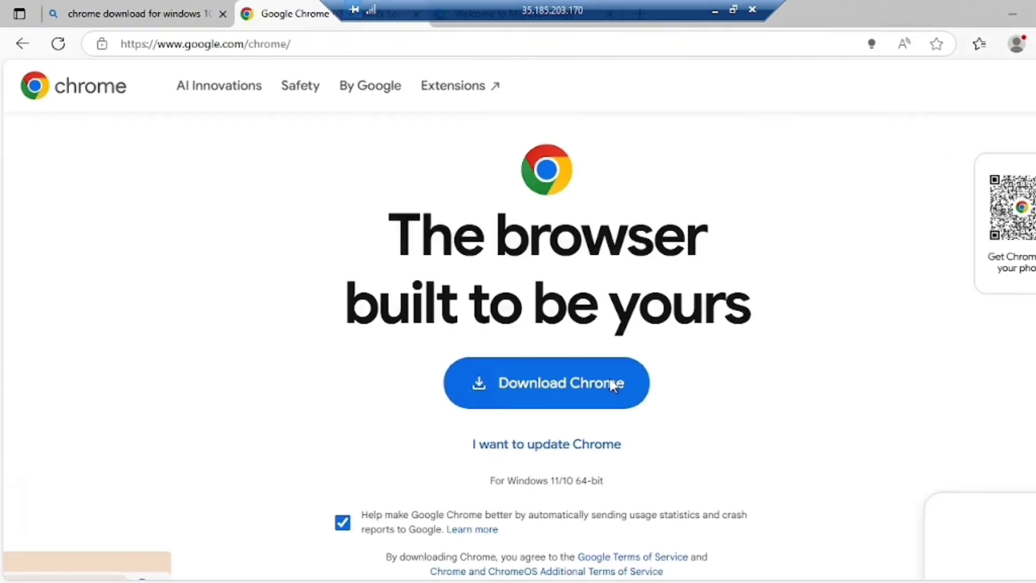
pyautogui.click(591, 396)
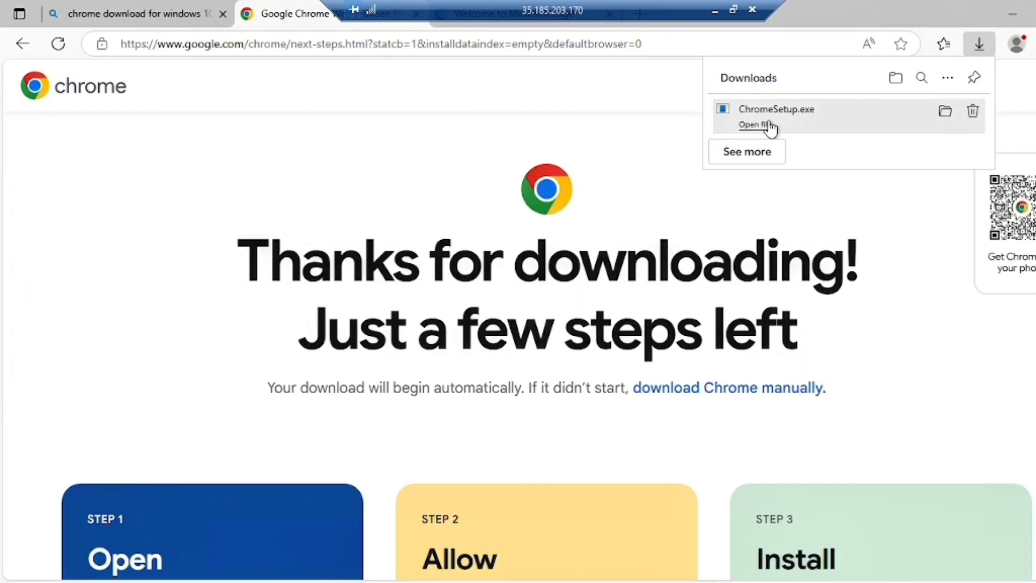
# Step: Install Chrome from ChromeSetup.exe, allowing it to make changes, then accept the ad privacy notice and maximize the Chrome window
pyautogui.click(761, 126)
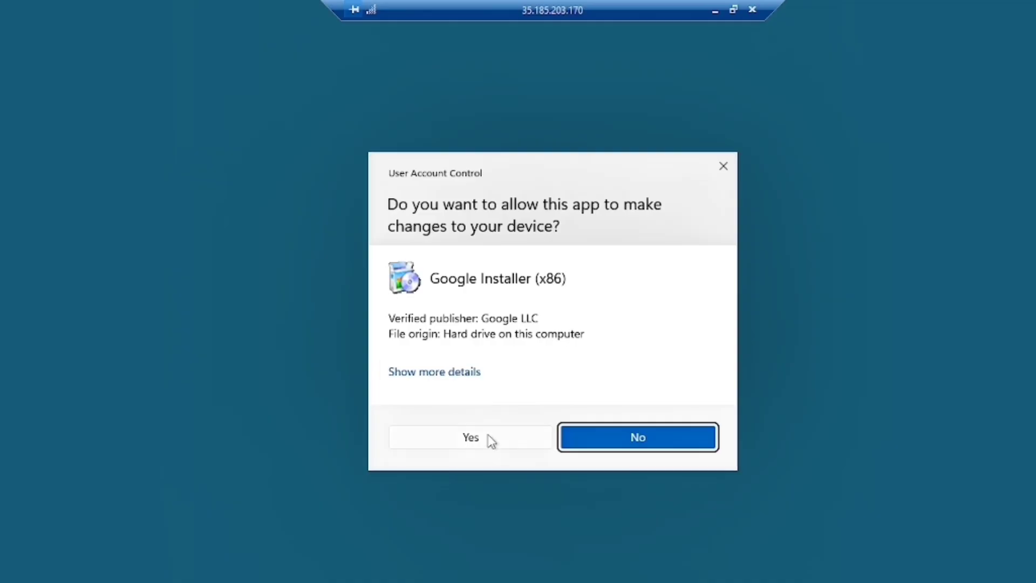
pyautogui.click(489, 441)
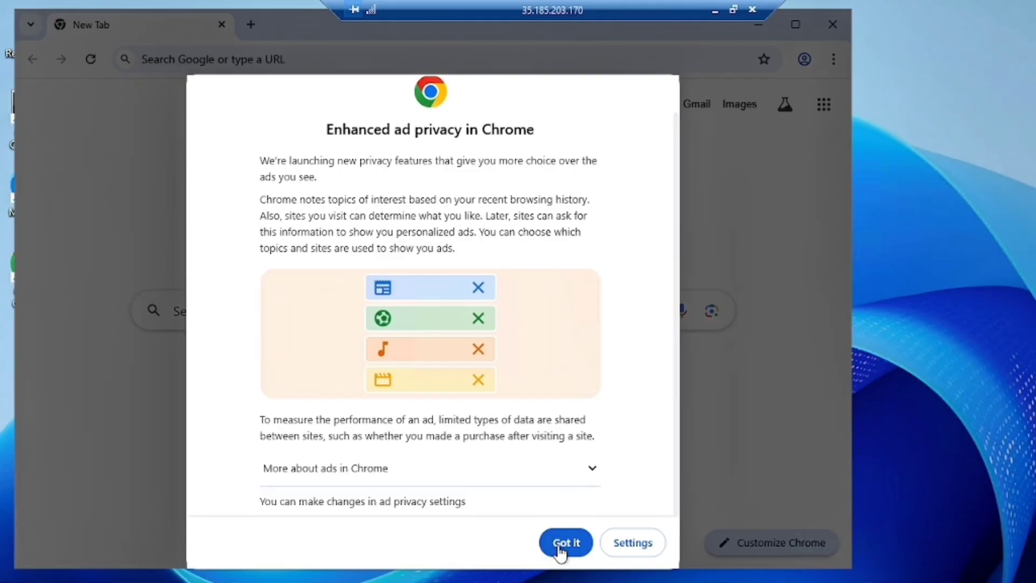
pyautogui.click(565, 542)
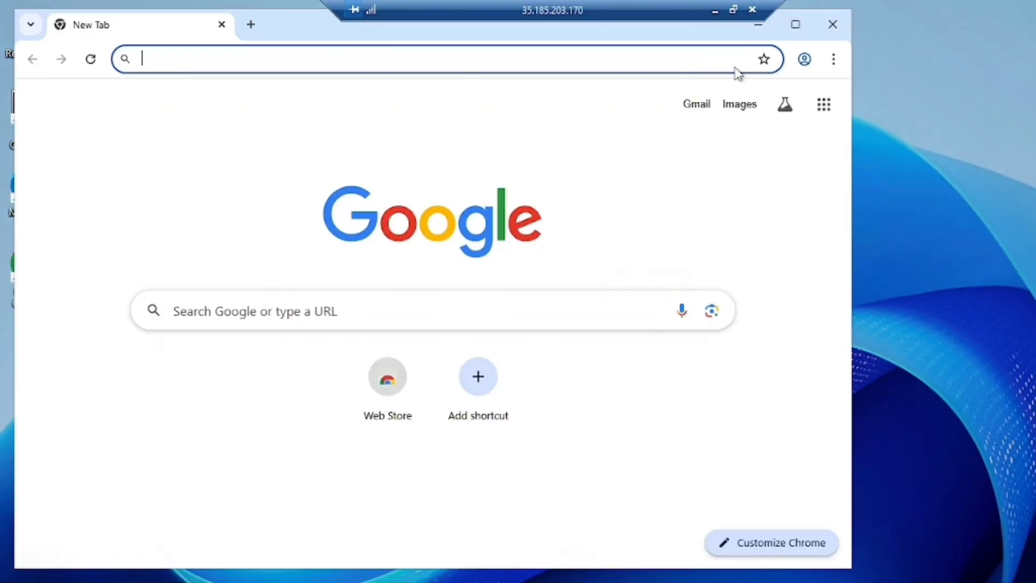
pyautogui.click(795, 26)
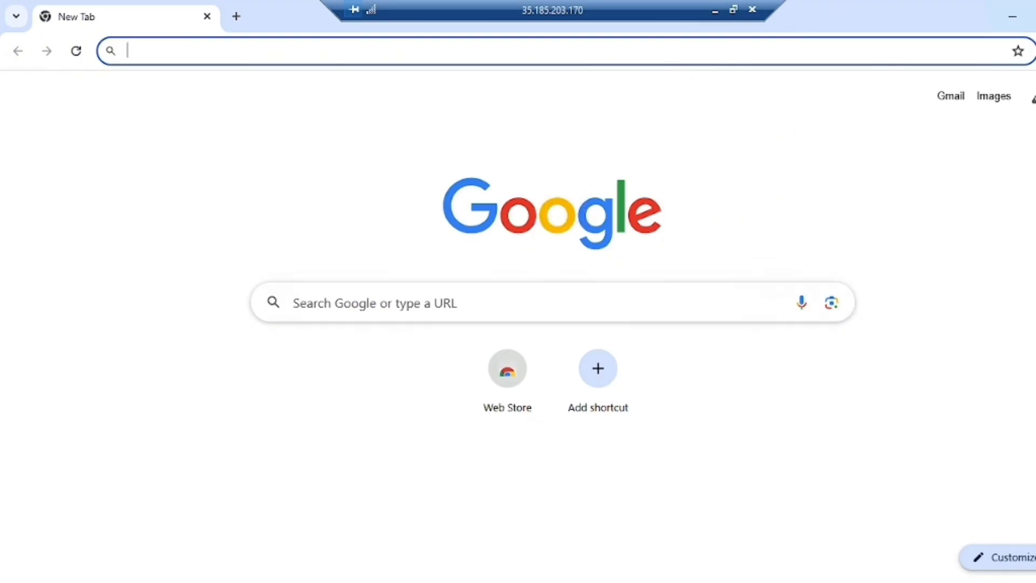
# Step: Search for "ip address" in Chrome and open the What Is My IP Address website
pyautogui.click(661, 52)
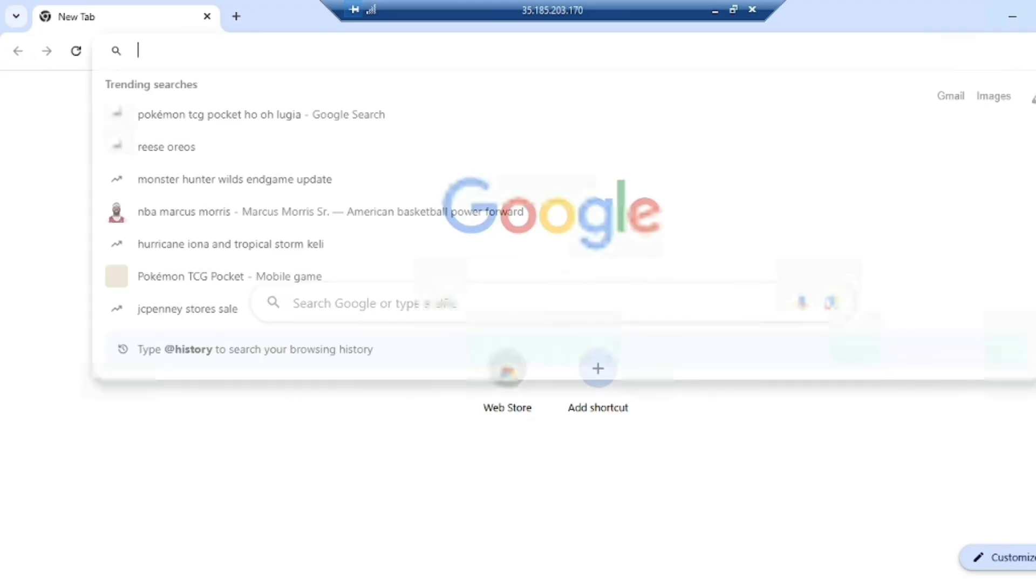
pyautogui.write('ip addre')
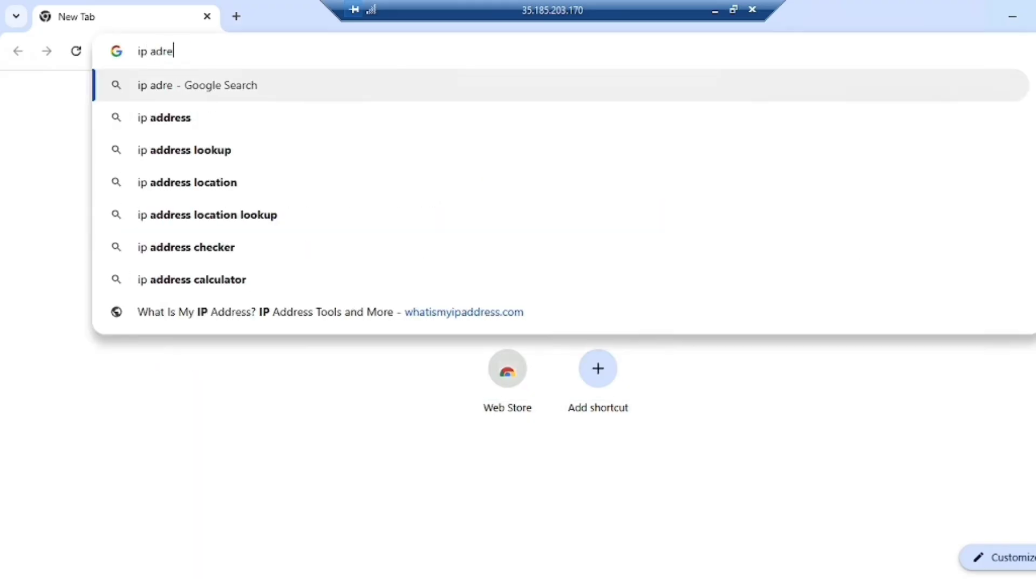
pyautogui.press('Down')
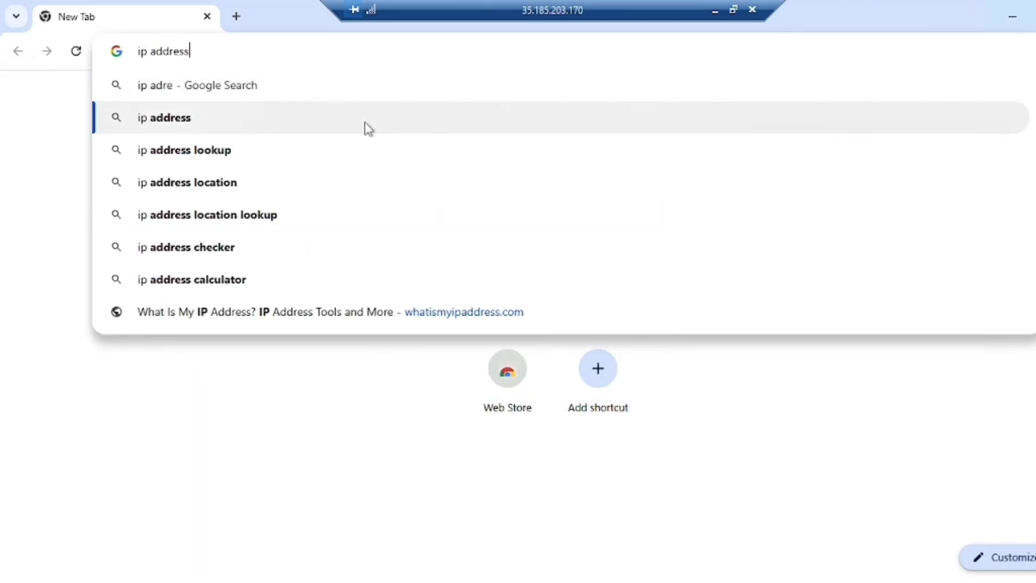
pyautogui.click(220, 125)
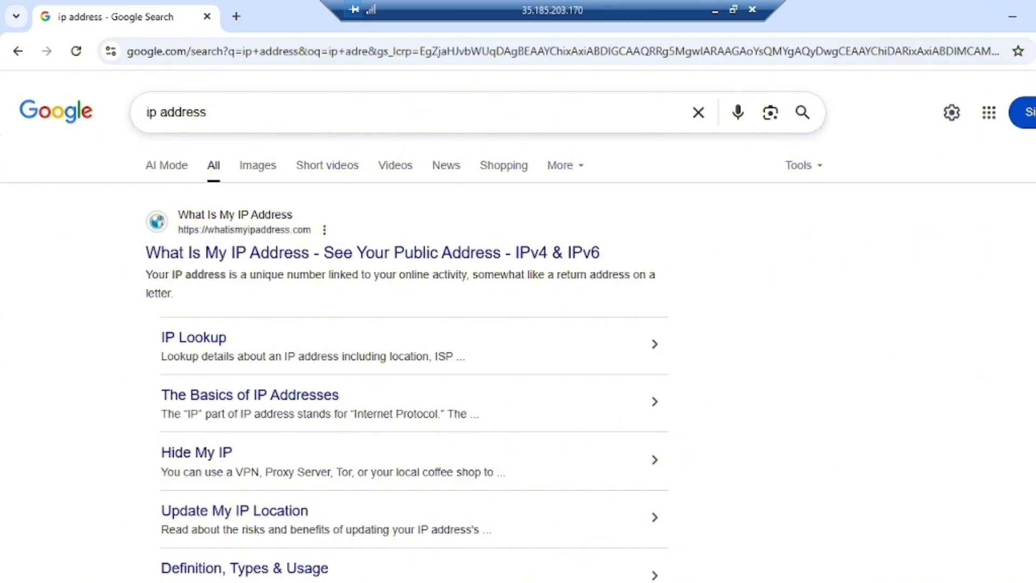
pyautogui.click(198, 254)
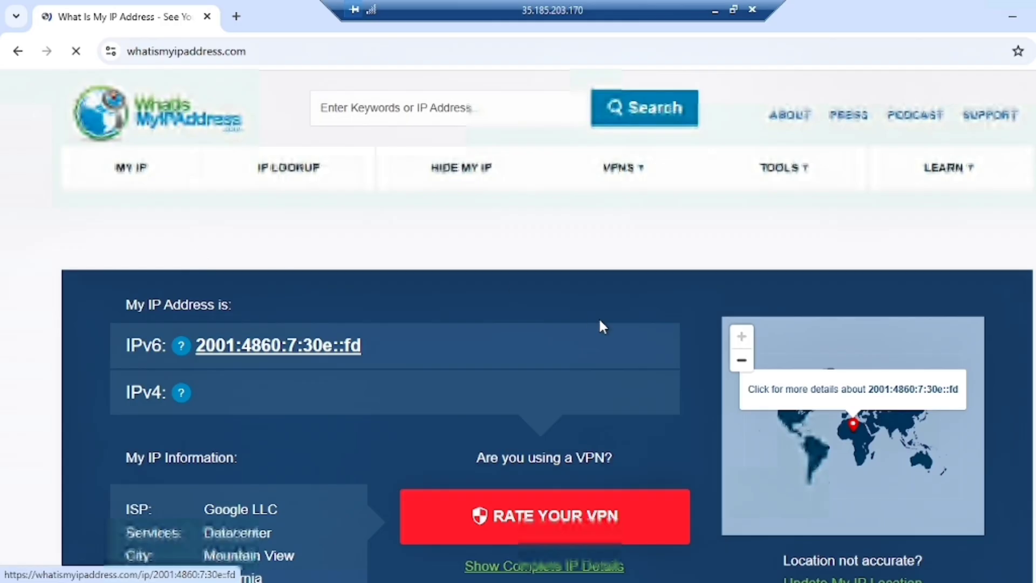
# Step: Check the region and country in the IP information, and decline the site's offer of news and updates
pyautogui.scroll(-3, 596, 324)
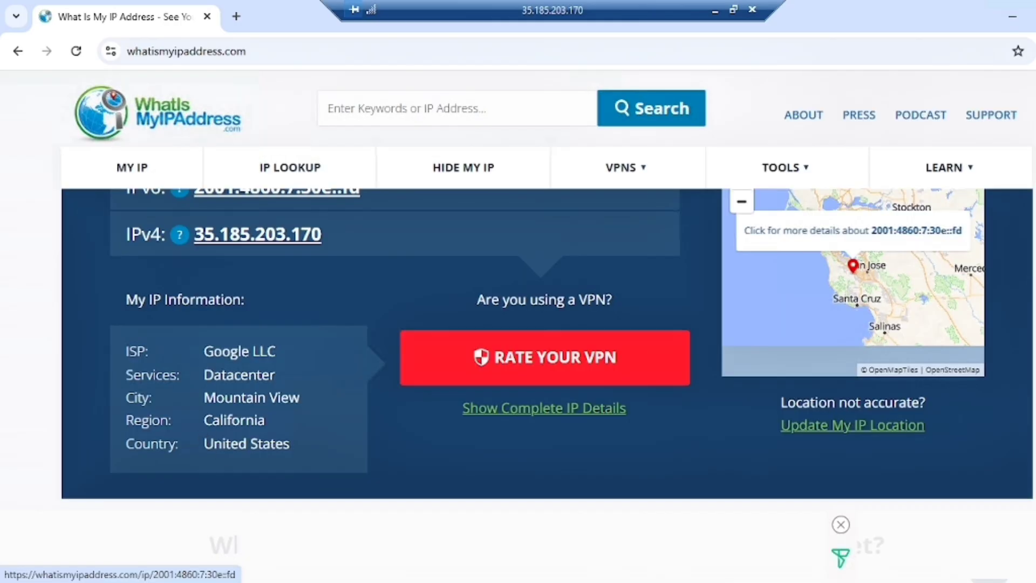
pyautogui.doubleClick(260, 422)
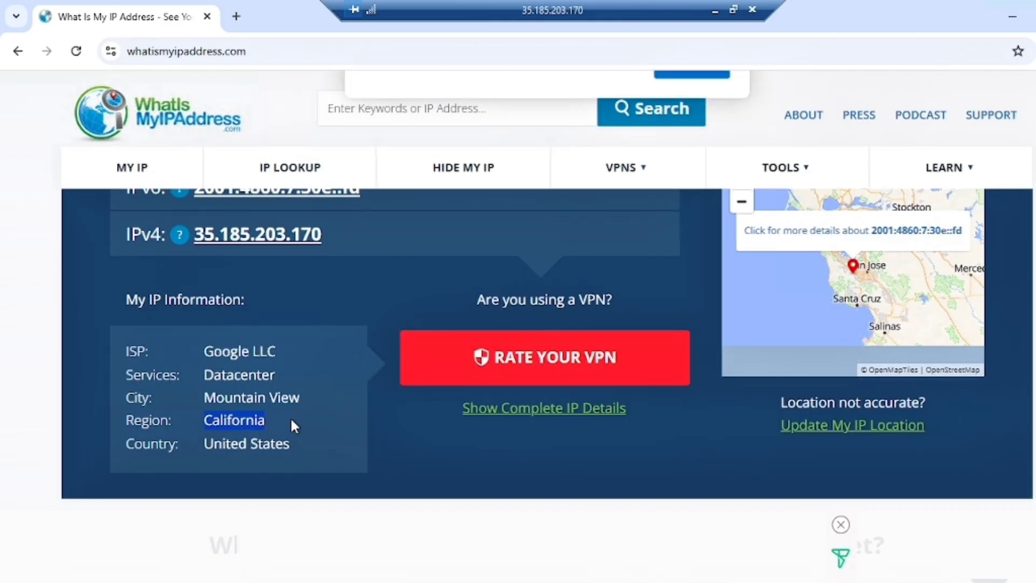
pyautogui.moveTo(206, 442); pyautogui.dragTo(270, 446)
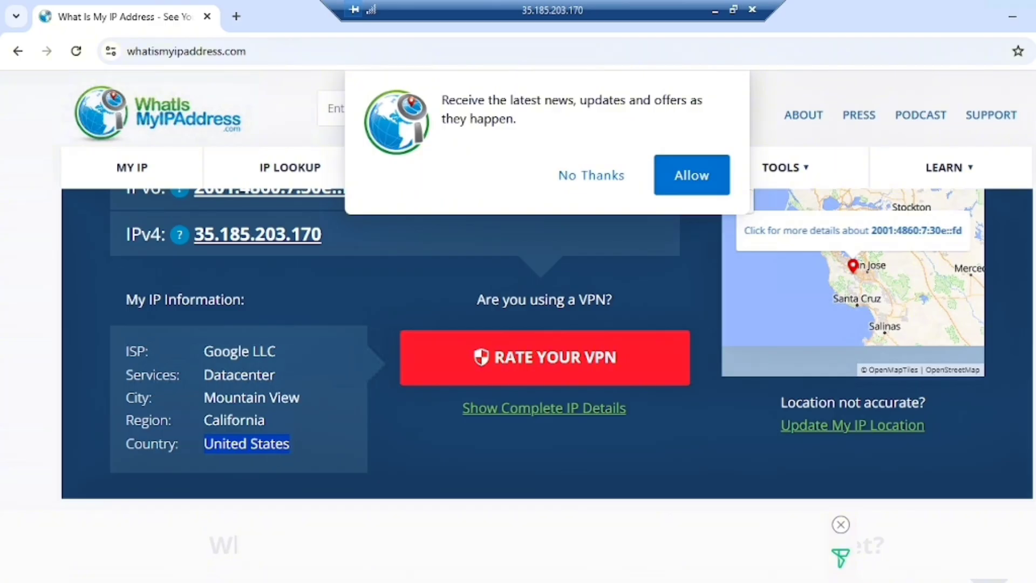
pyautogui.click(291, 443)
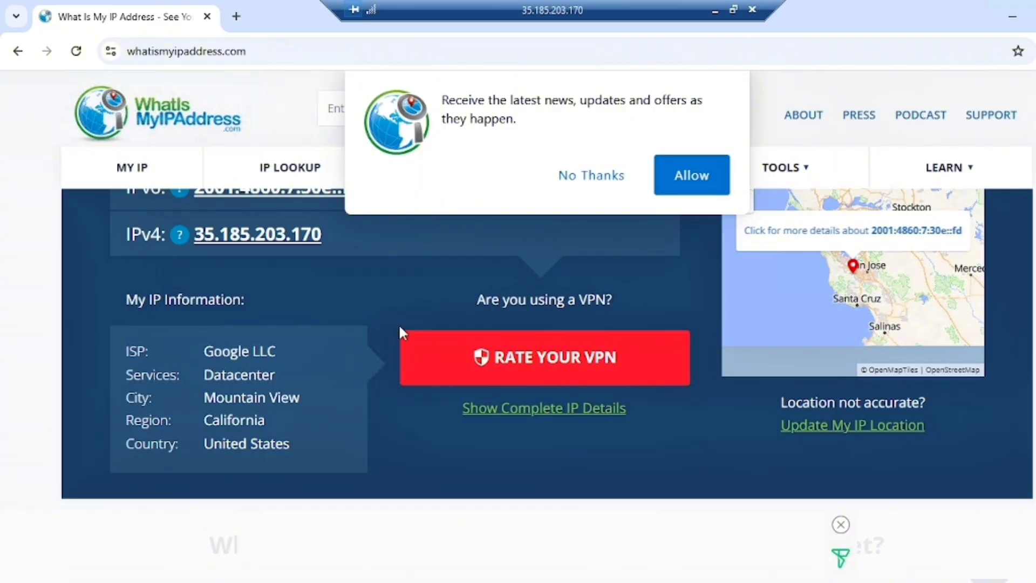
pyautogui.click(582, 174)
pyautogui.moveTo(585, 177)
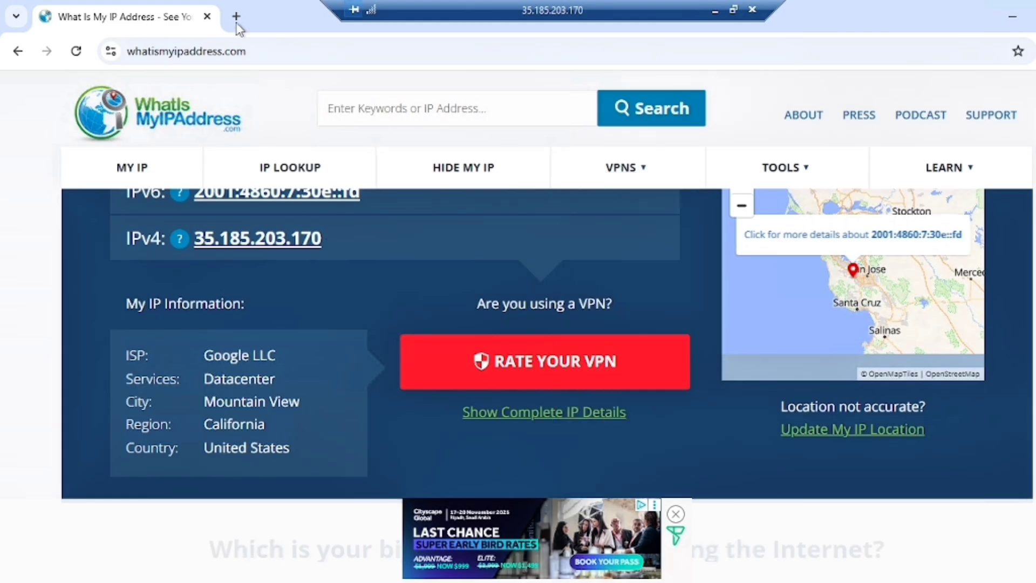
# Step: Search for "speed test" in a new tab and run the internet speed test on Fast.com
pyautogui.click(236, 16)
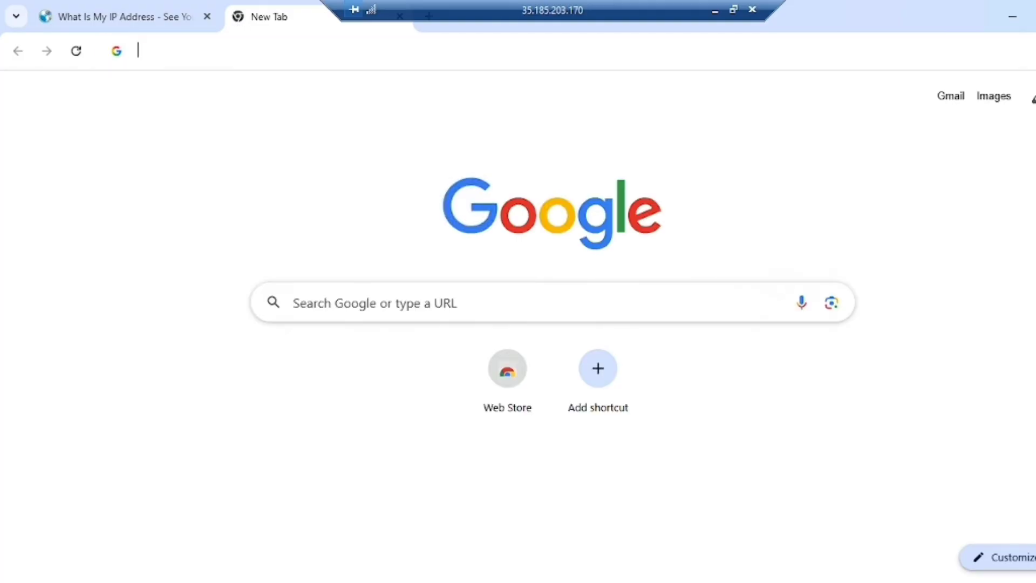
pyautogui.click(285, 51)
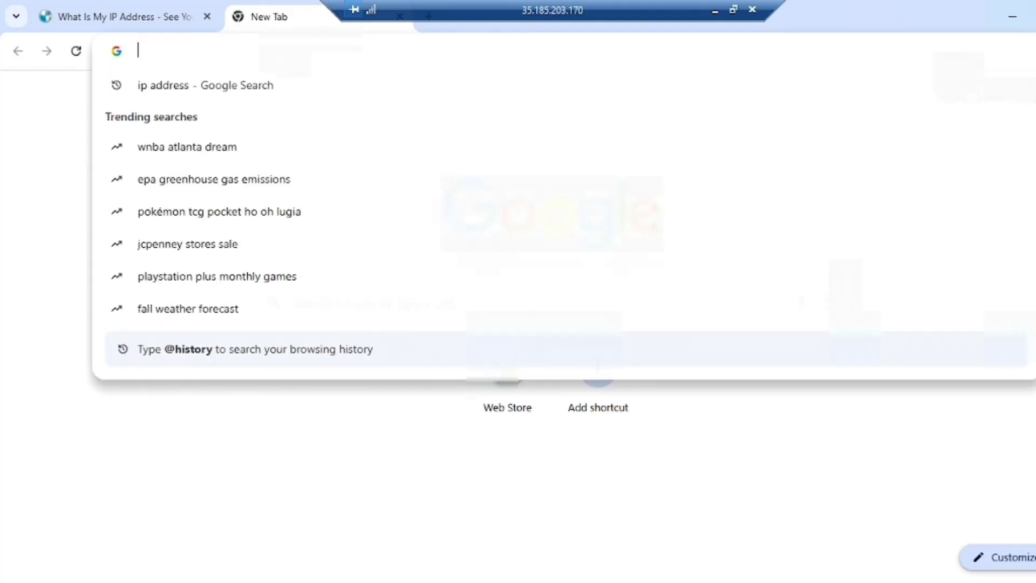
pyautogui.write('my')
pyautogui.press('BackSpace')
pyautogui.press('BackSpace')
pyautogui.press('BackSpace')
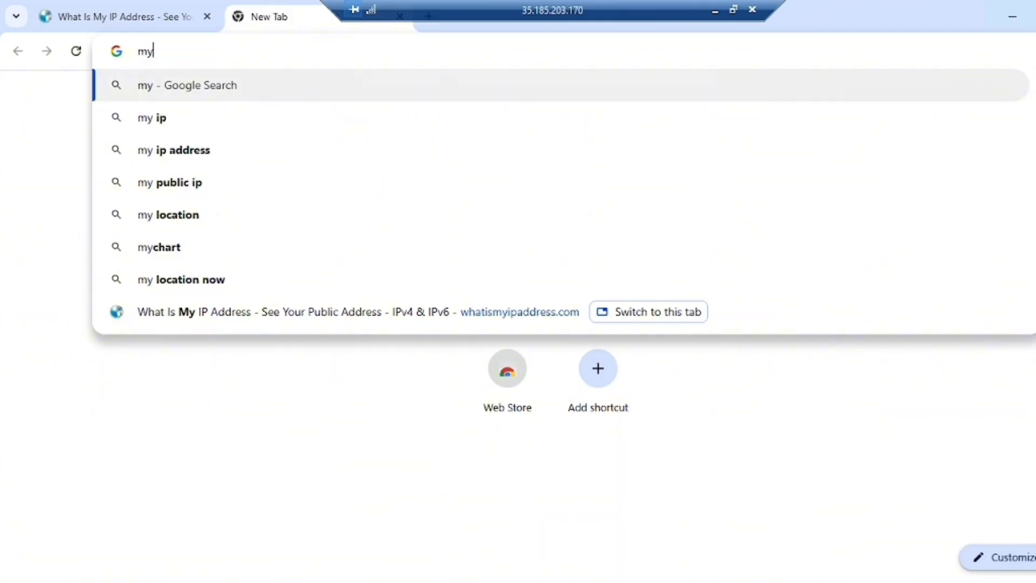
pyautogui.write('speed test')
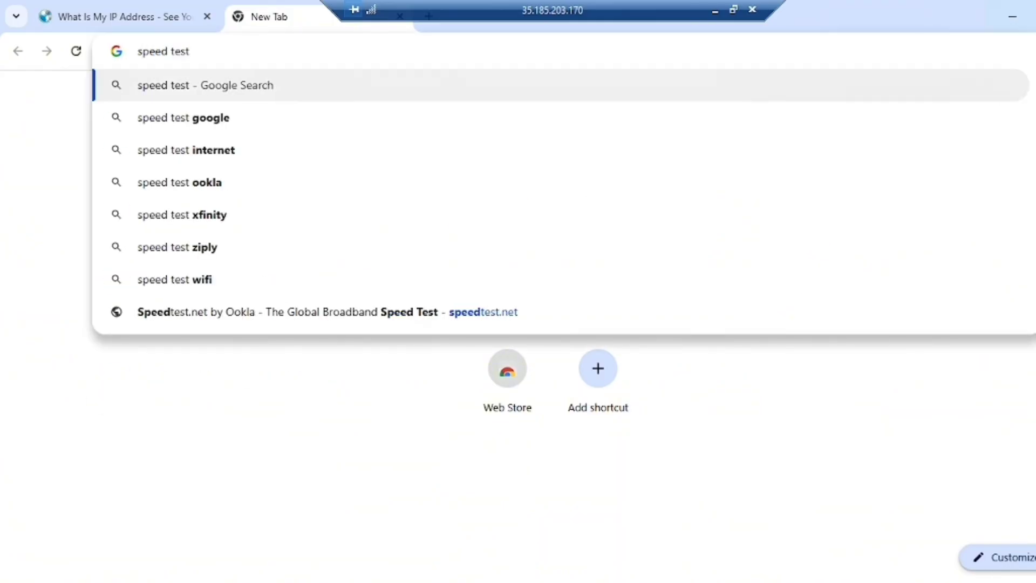
pyautogui.press('Return')
pyautogui.scroll(-5, 583, 418)
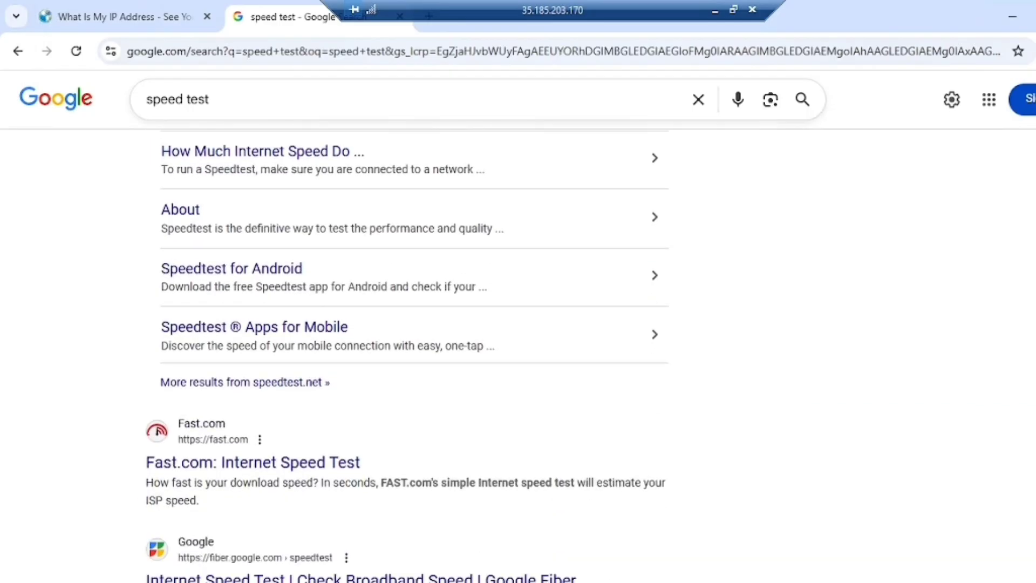
pyautogui.click(314, 396)
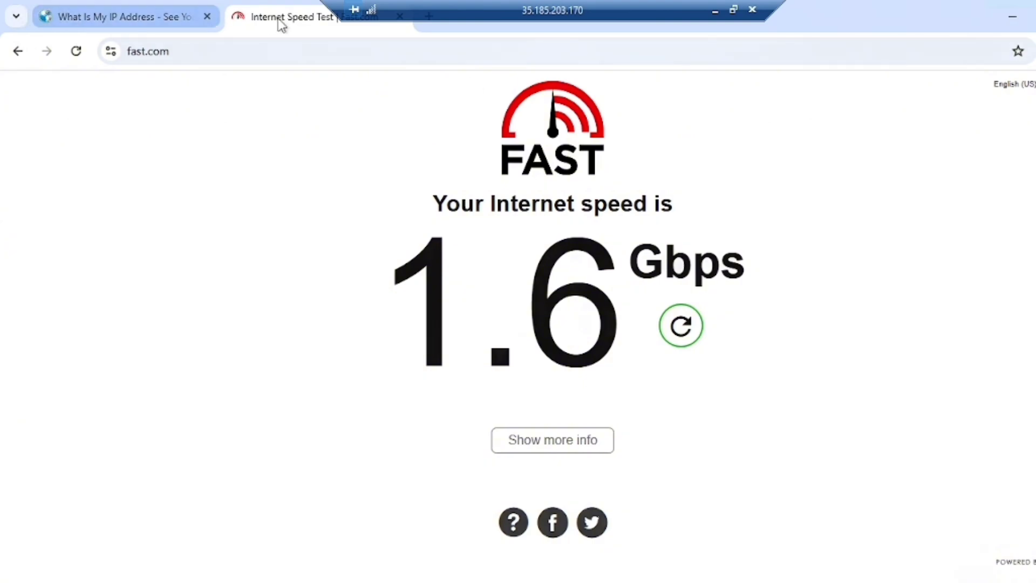
# Step: Close the What Is My IP Address tab, open a blank tab, and close Chrome to return to the remote desktop
pyautogui.click(207, 16)
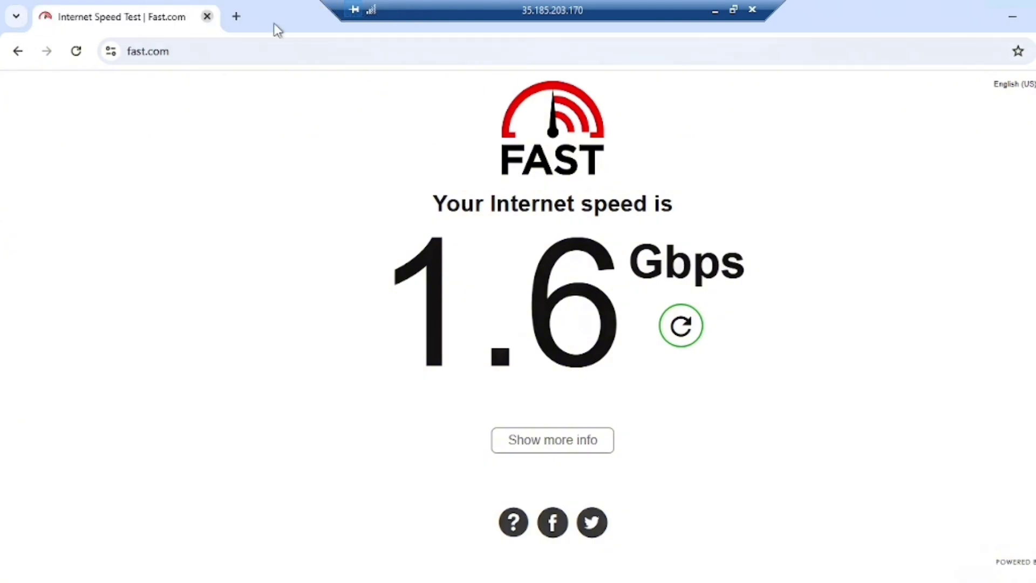
pyautogui.click(237, 16)
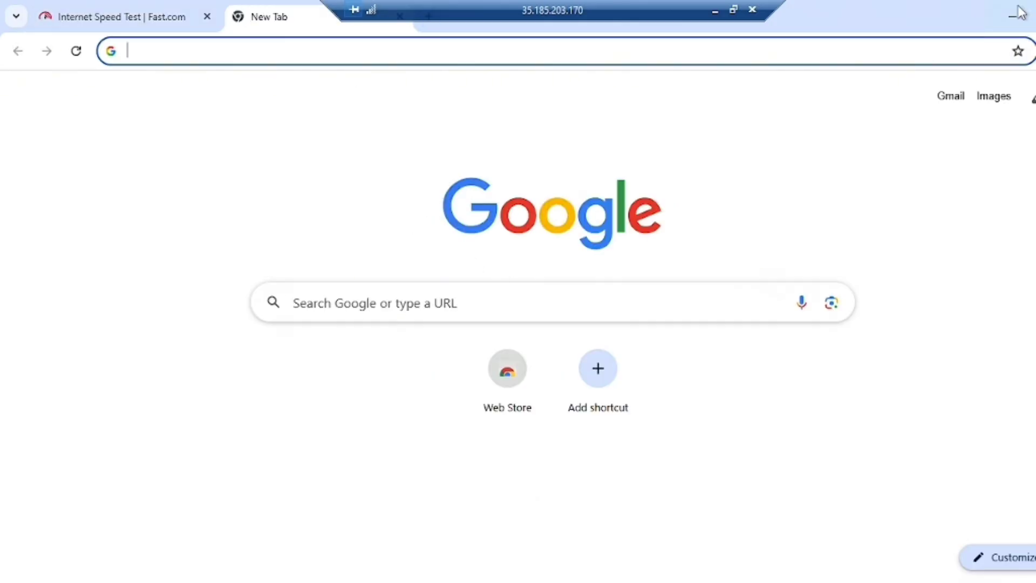
pyautogui.hotkey('alt', 'F4')
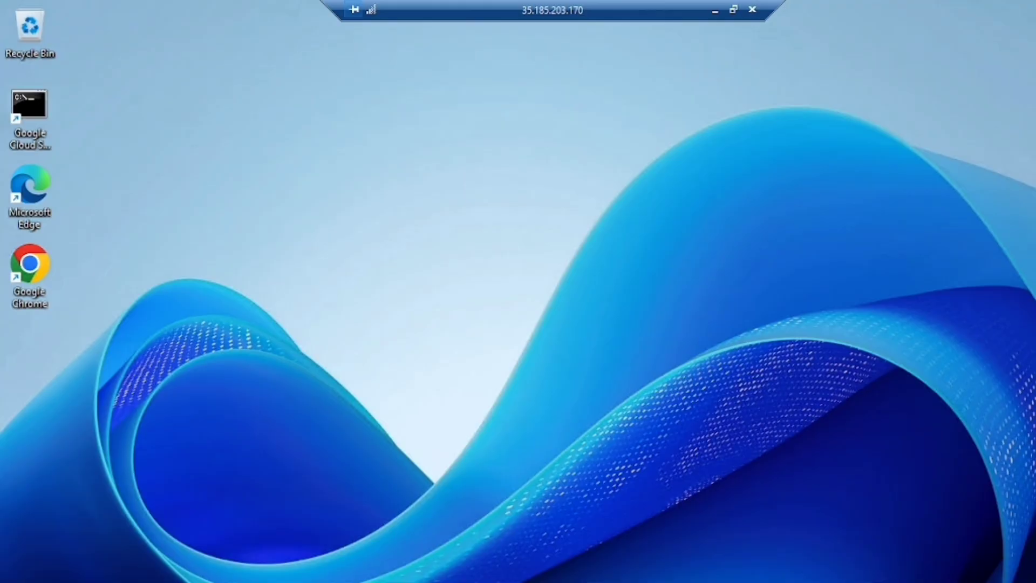